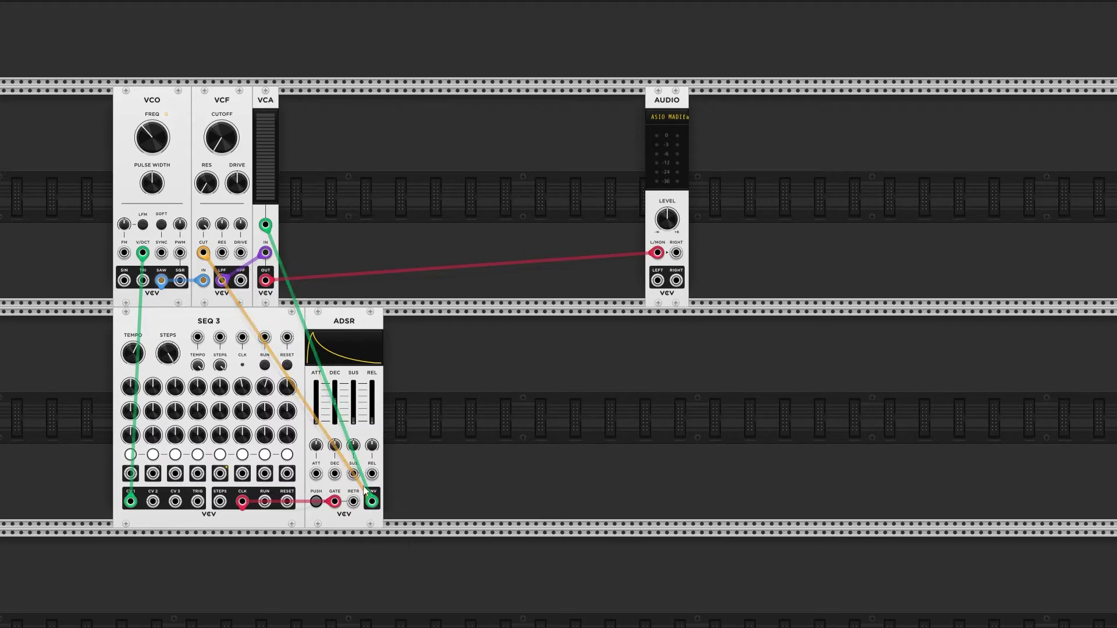
Step: Search 'delay' in the module browser and add the VCV Delay module to the rack
{"action": "right_click", "coordinate": [448, 197]}
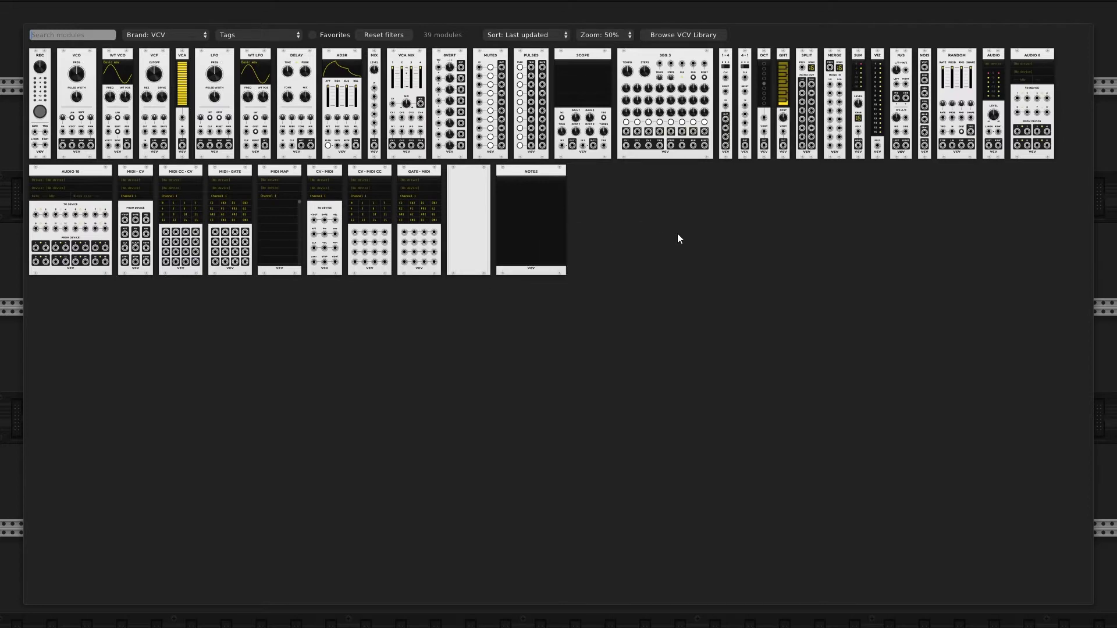
{"action": "type", "text": "delay"}
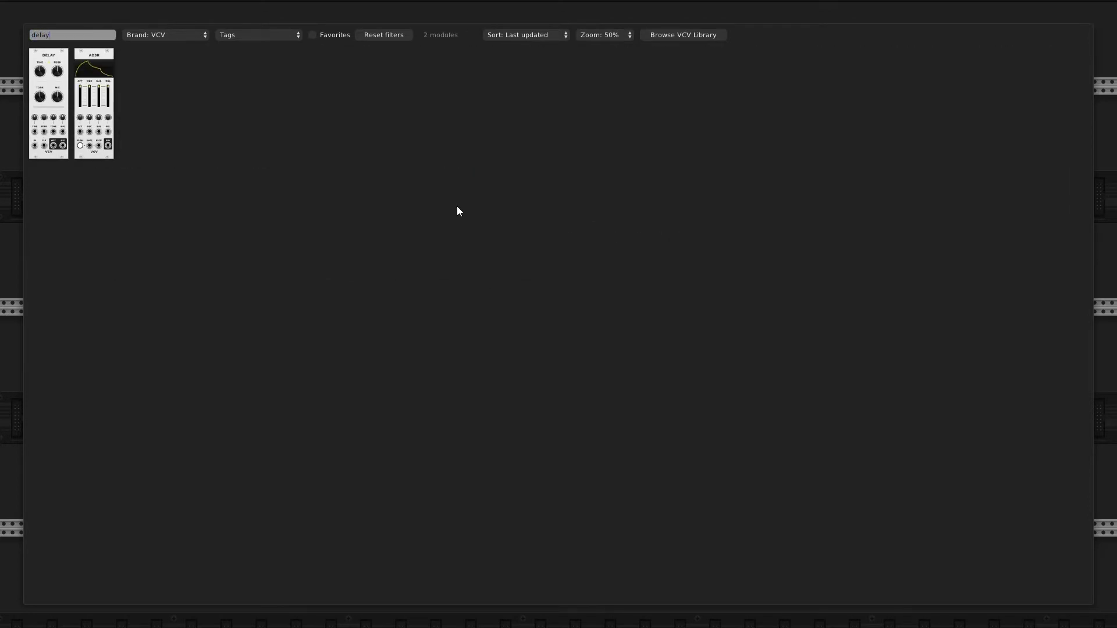
{"action": "left_click", "coordinate": [46, 79]}
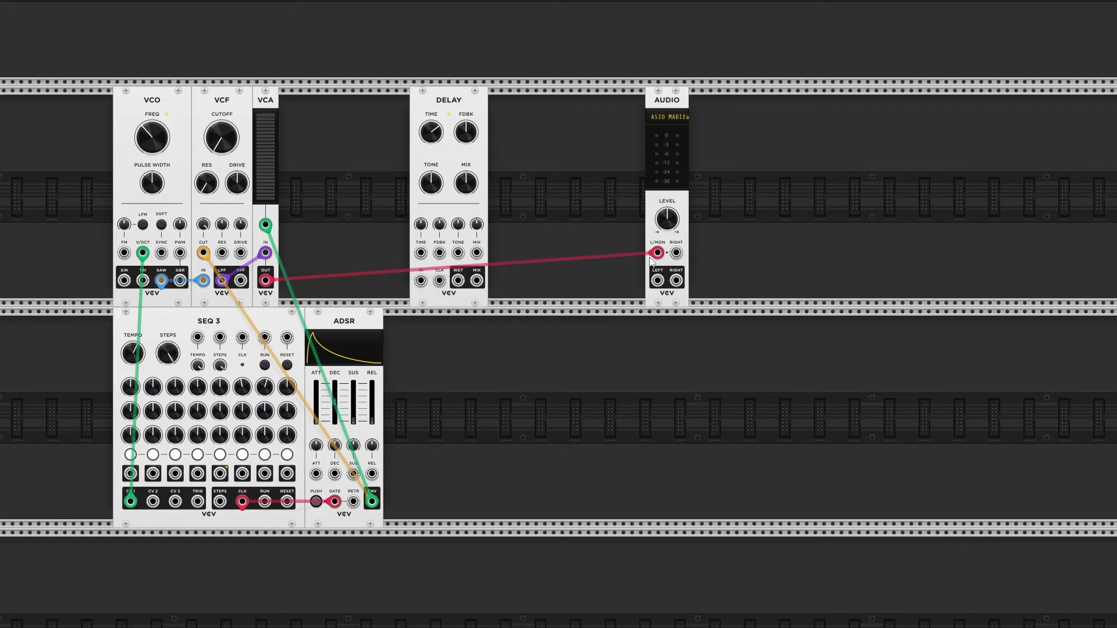
Step: Patch the VCA output into Delay IN and Delay MIX into Audio L/MON, then run SEQ 3
{"action": "left_click_drag", "start_coordinate": [657, 253], "coordinate": [421, 281]}
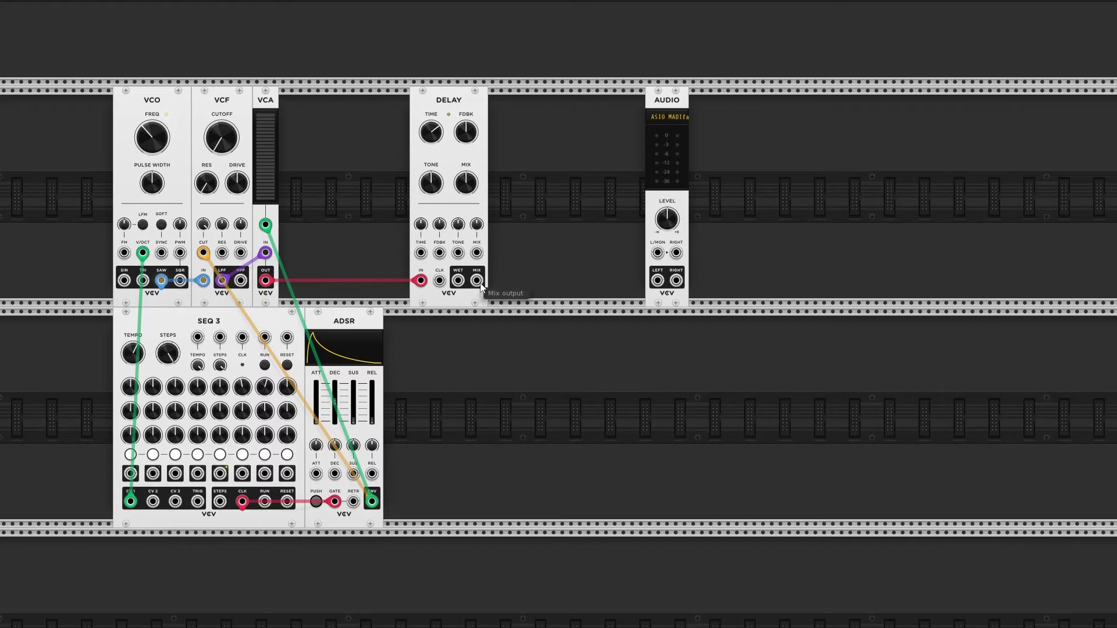
{"action": "left_click_drag", "start_coordinate": [477, 280], "coordinate": [658, 252]}
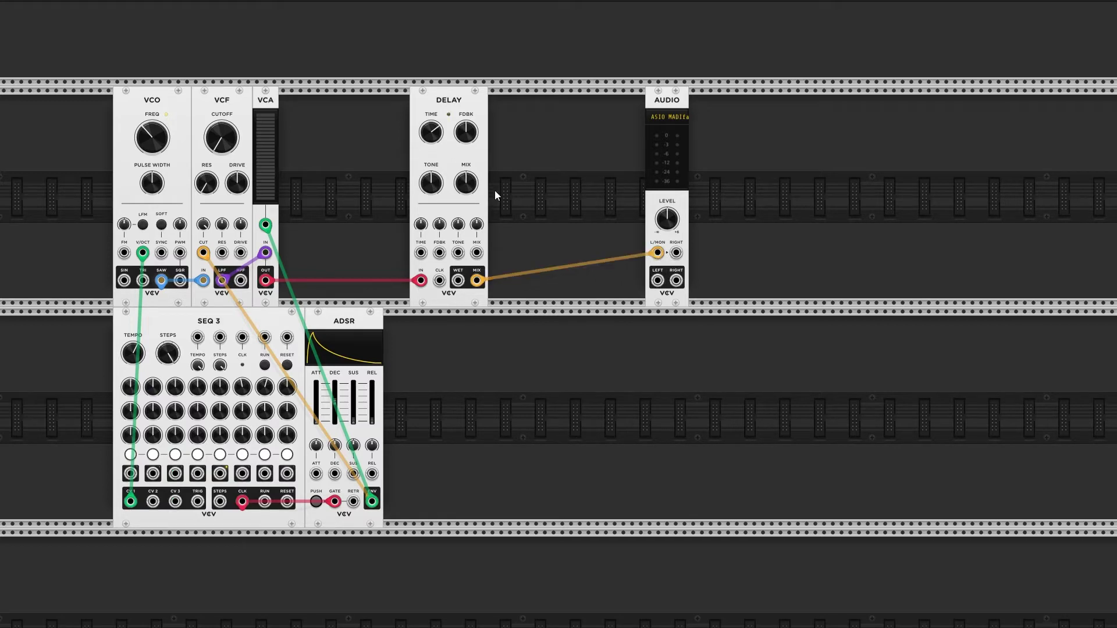
{"action": "left_click", "coordinate": [264, 366]}
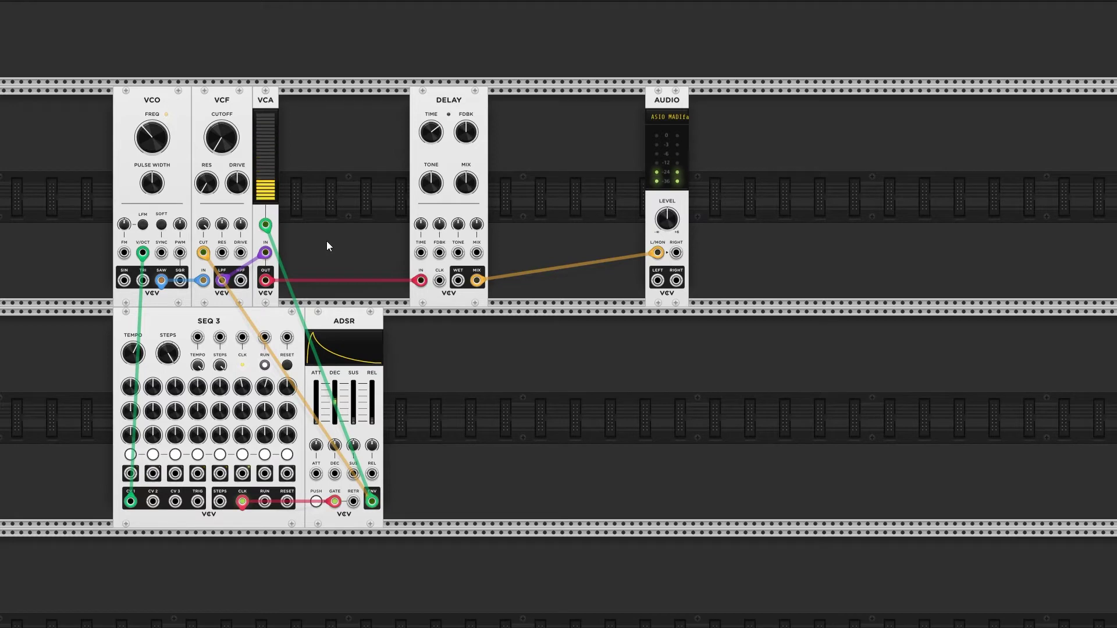
Step: Shorten the Delay time to about 0.12 s and turn its tone fully down
{"action": "mouse_move", "coordinate": [434, 127]}
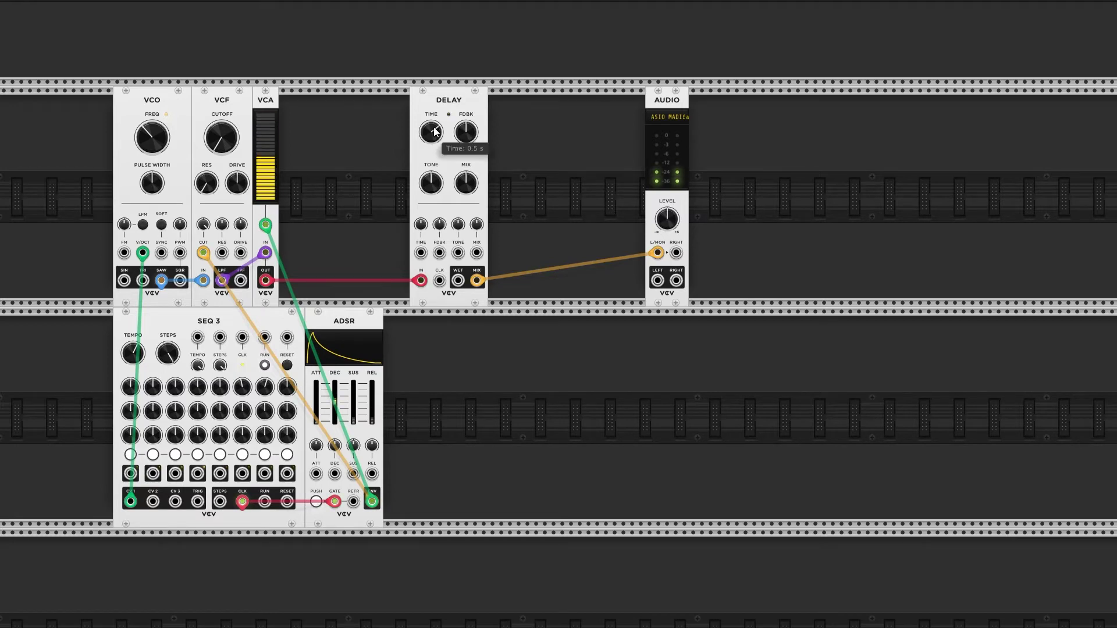
{"action": "left_click_drag", "start_coordinate": [434, 132], "coordinate": [466, 137]}
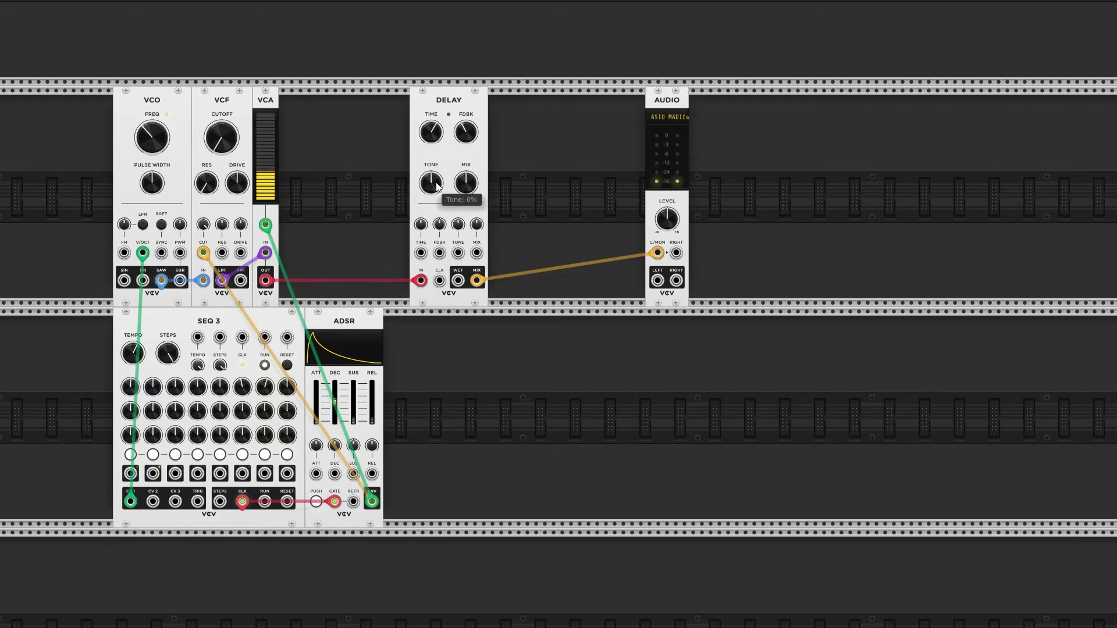
{"action": "left_click_drag", "start_coordinate": [437, 186], "coordinate": [464, 173]}
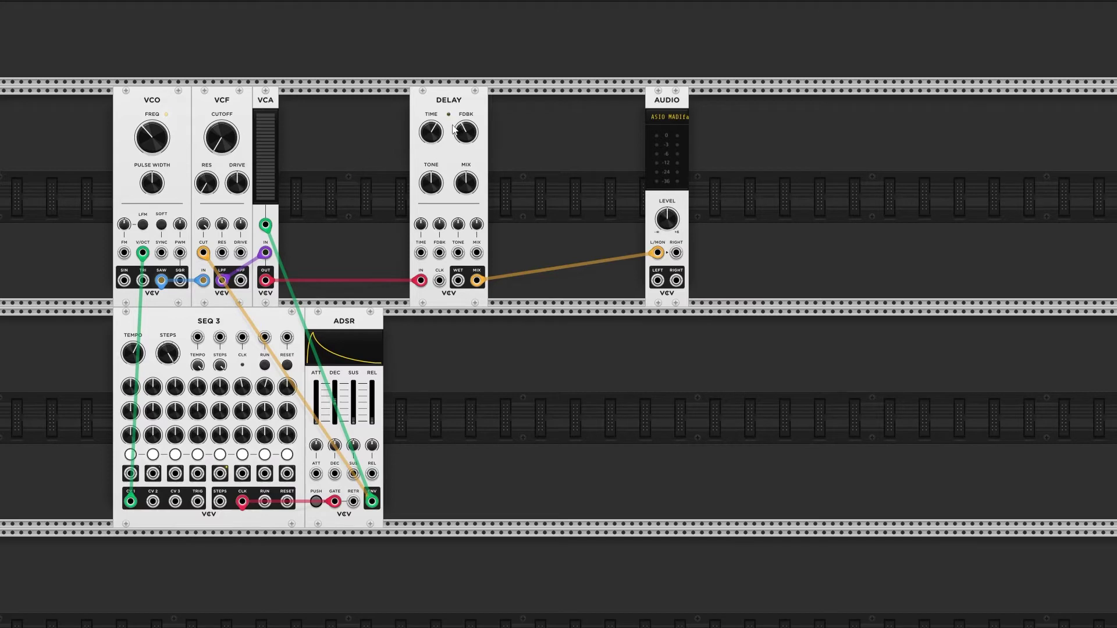
{"action": "mouse_move", "coordinate": [437, 178]}
Step: Clock the Delay from the SEQ 3 CLK output, then stop the sequence
{"action": "mouse_move", "coordinate": [240, 505]}
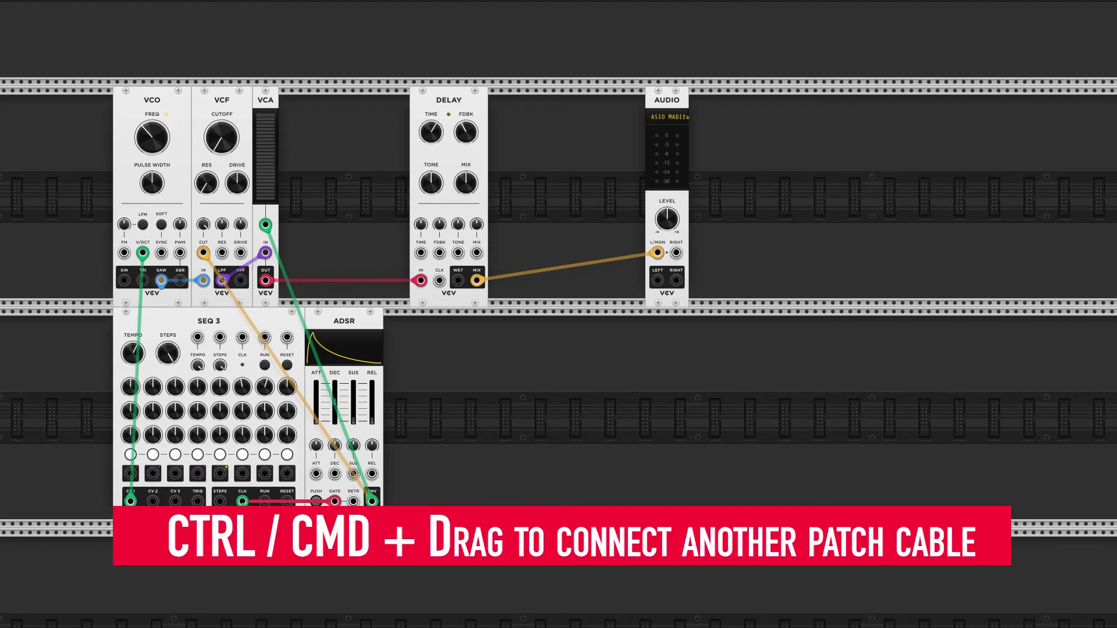
{"action": "left_click_drag", "start_coordinate": [242, 502], "coordinate": [440, 281]}
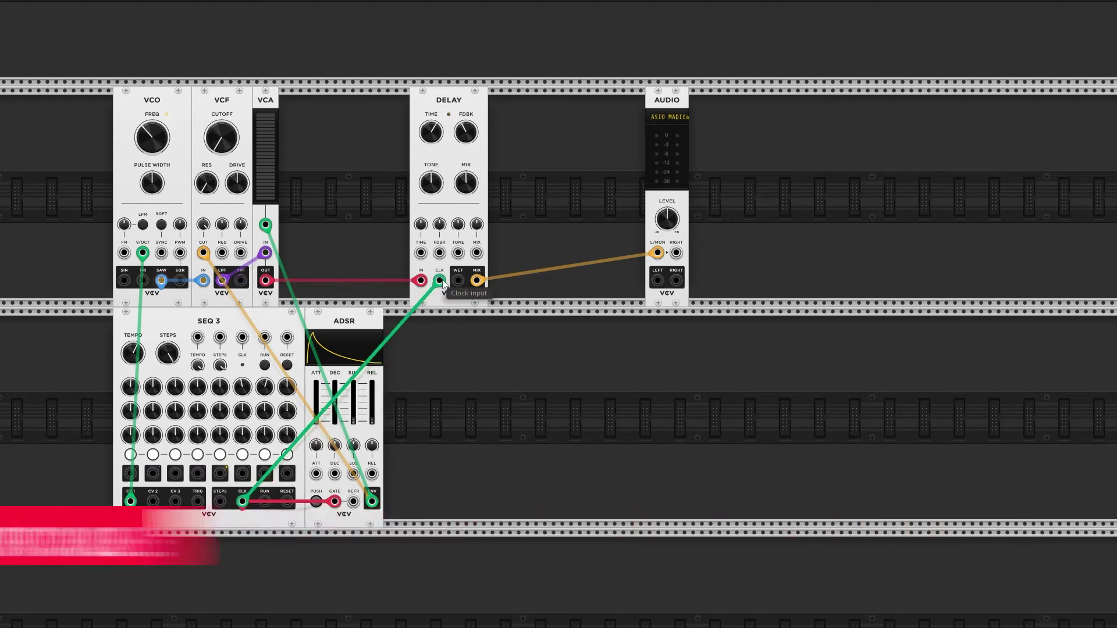
{"action": "mouse_move", "coordinate": [433, 136]}
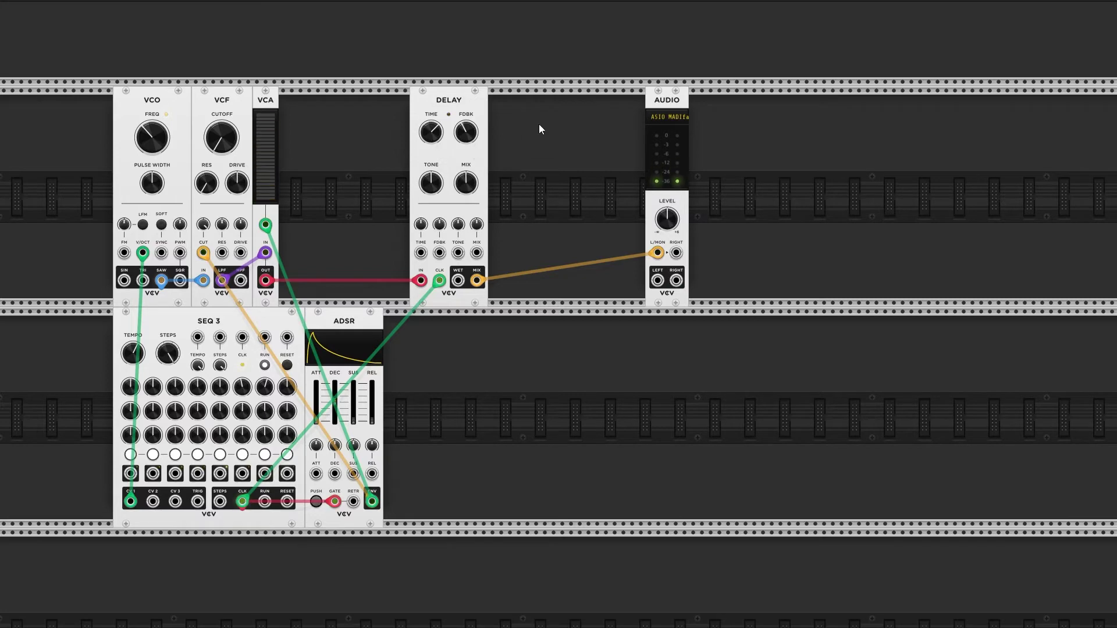
{"action": "left_click", "coordinate": [265, 365]}
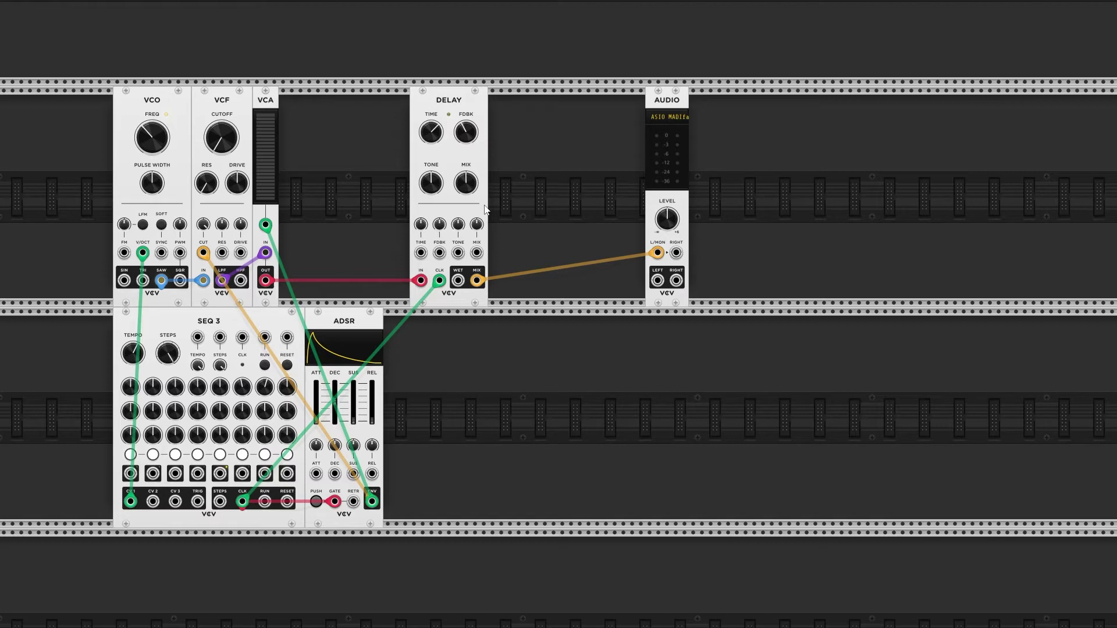
Step: Reset the Delay time to its 0.5 s default, stop the sequence, then lower it to about 0.254 s
{"action": "double_click", "coordinate": [432, 135]}
{"action": "left_click", "coordinate": [265, 365]}
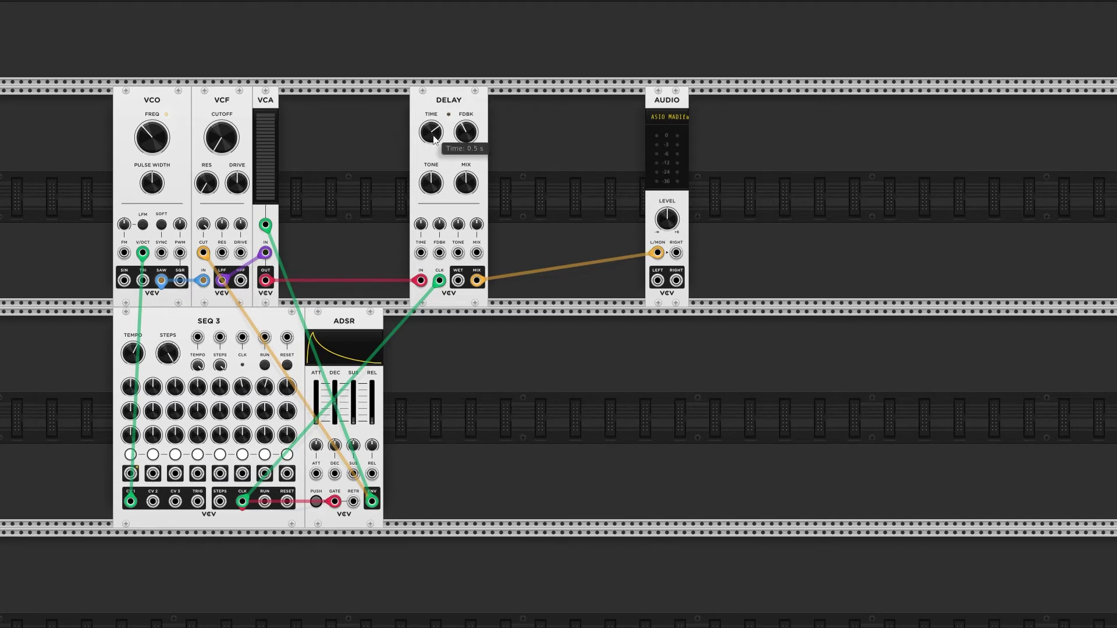
{"action": "left_click_drag", "start_coordinate": [434, 139], "coordinate": [431, 137]}
Step: Enter an exact Delay time of 0.250 s
{"action": "right_click", "coordinate": [437, 133]}
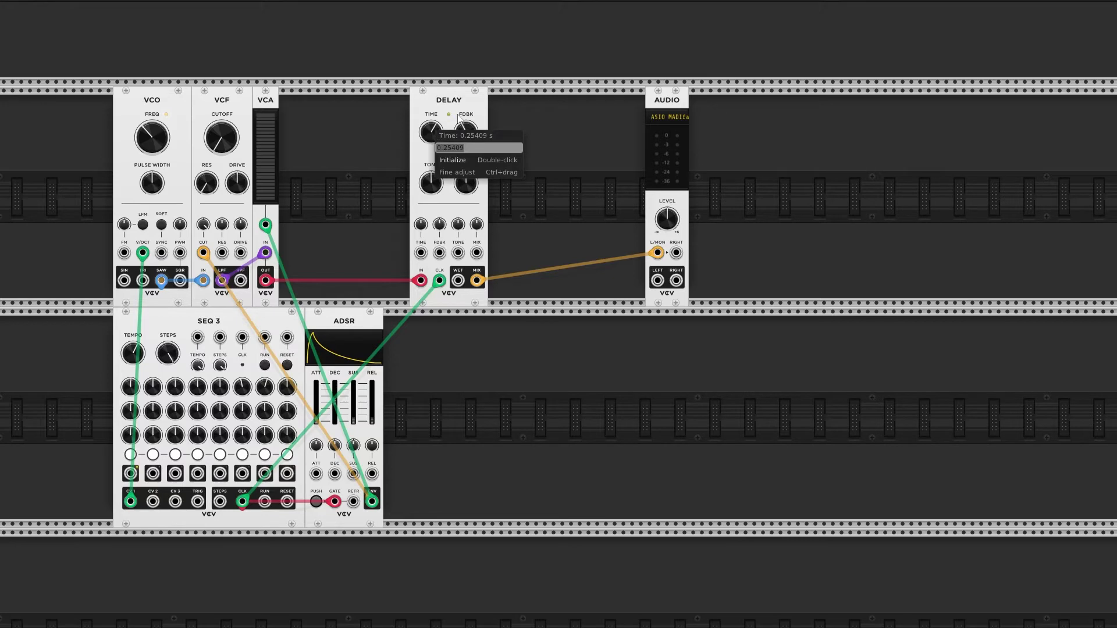
{"action": "type", "text": "0.250"}
{"action": "key", "text": "Return"}
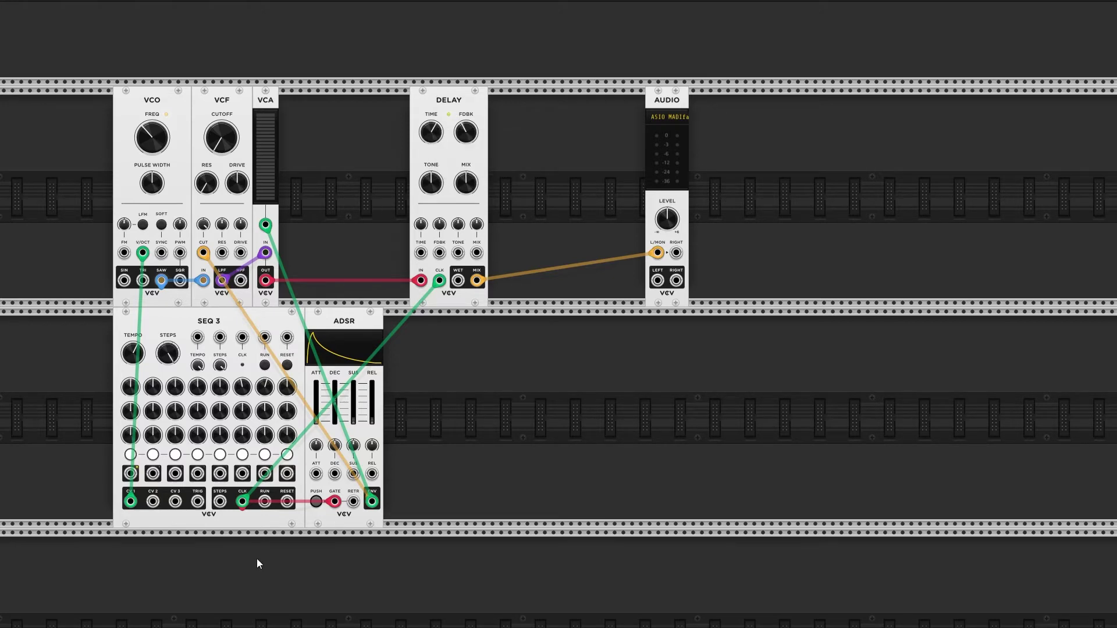
Step: Start the sequence and enter a Delay time of 0.125 s
{"action": "left_click", "coordinate": [266, 367]}
{"action": "mouse_move", "coordinate": [431, 135]}
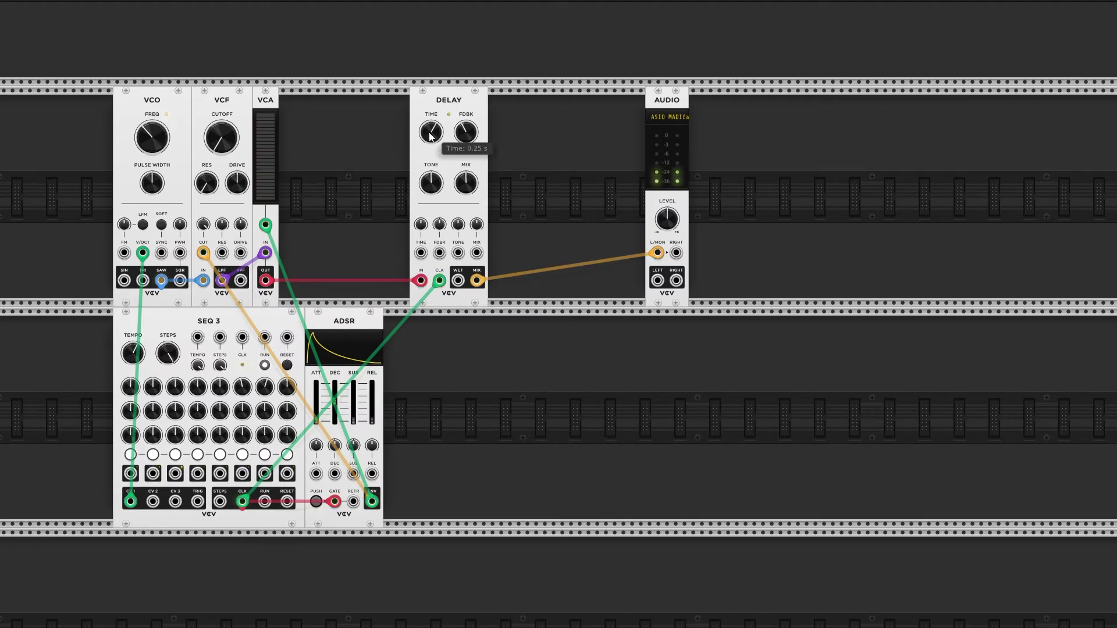
{"action": "right_click", "coordinate": [433, 135]}
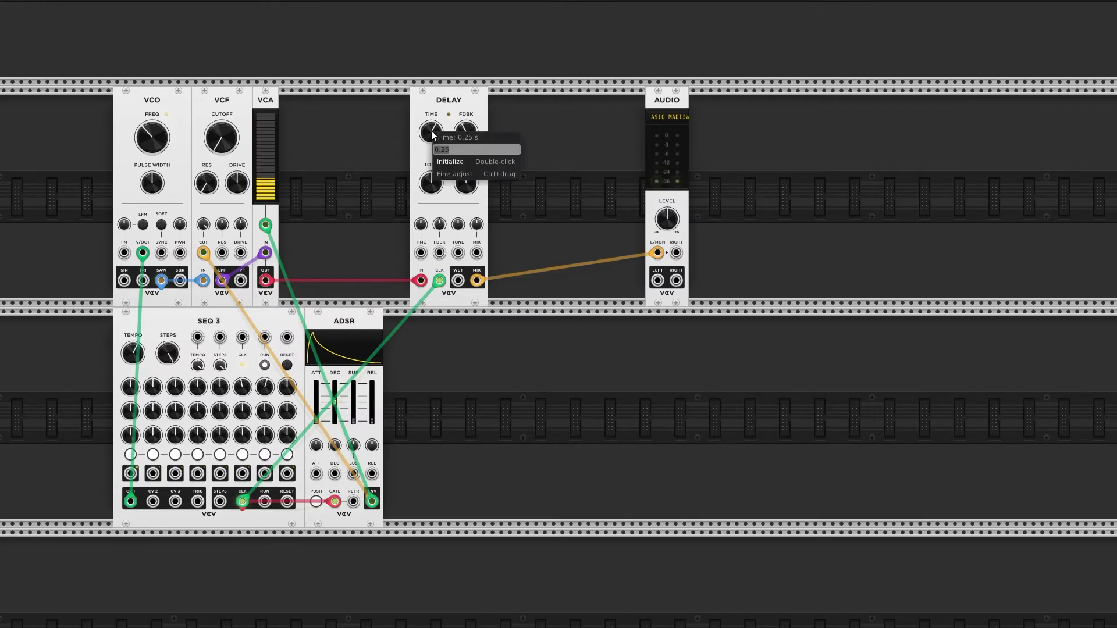
{"action": "type", "text": "0.125"}
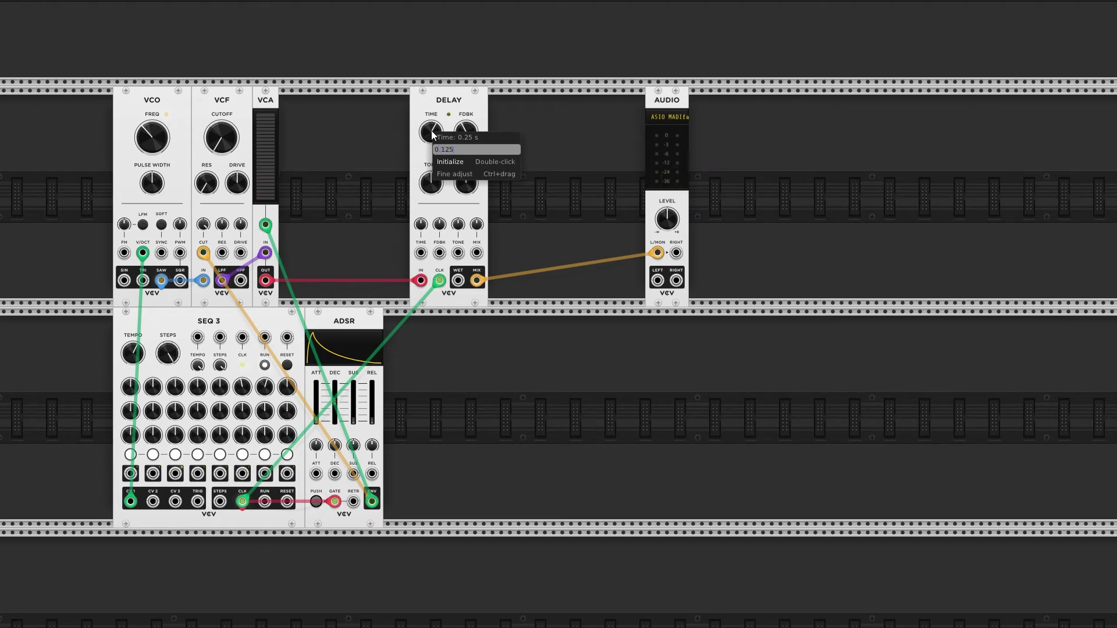
{"action": "key", "text": "Return"}
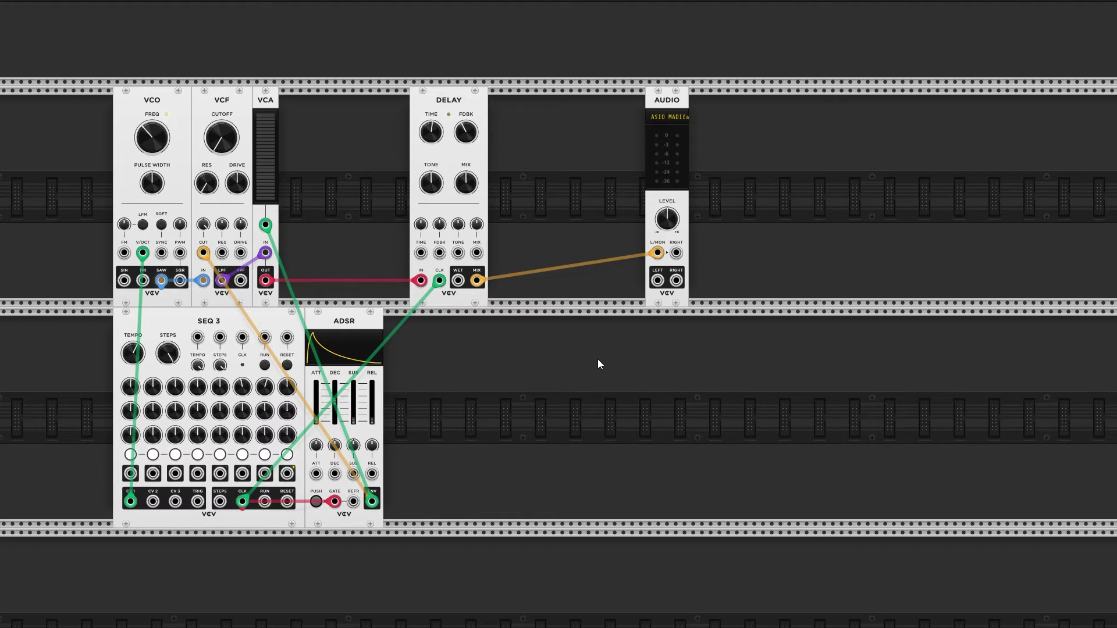
Step: With the sequence running, lengthen the Delay time slightly from 0.125 s, then stop playback
{"action": "left_click", "coordinate": [265, 365]}
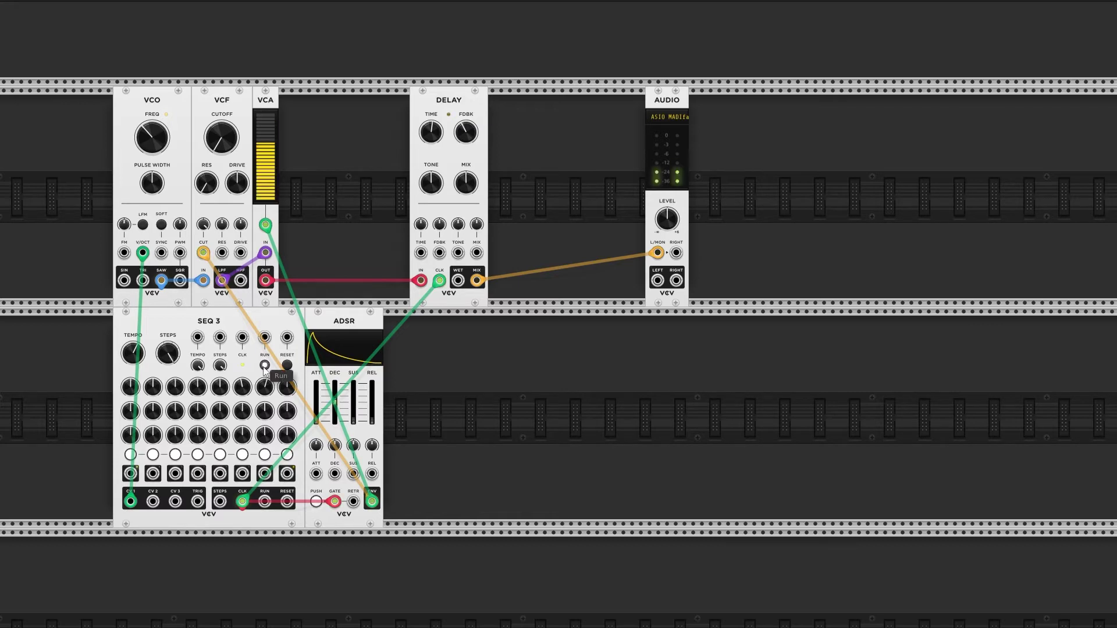
{"action": "left_click_drag", "start_coordinate": [430, 132], "coordinate": [431, 122]}
{"action": "left_click", "coordinate": [266, 365]}
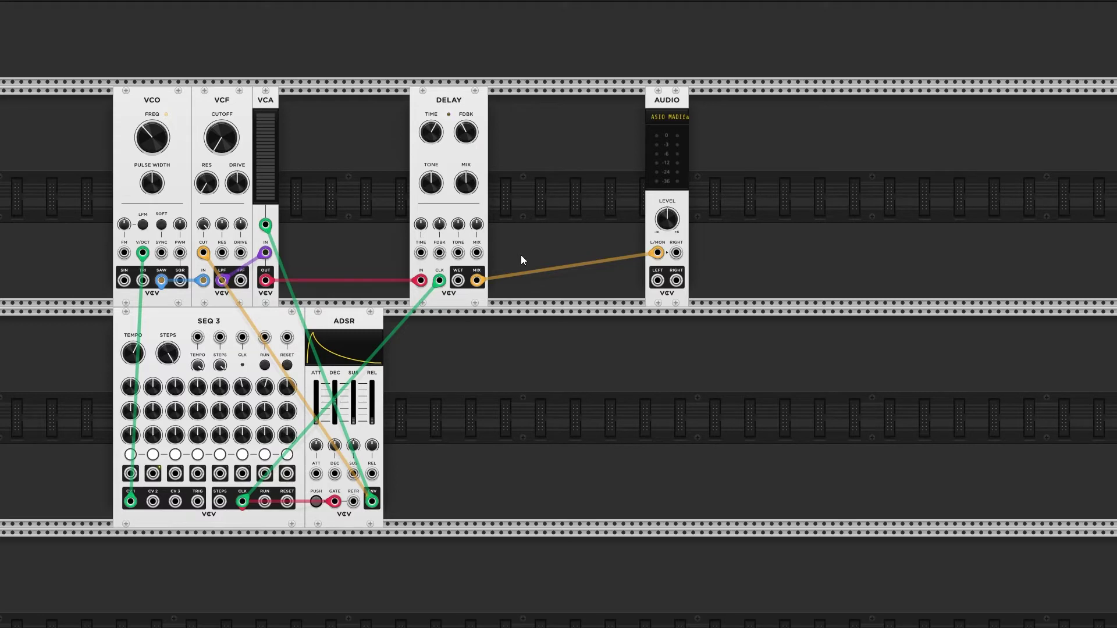
Step: Add an LFO module and patch its SIN output into the Delay TIME input
{"action": "right_click", "coordinate": [533, 165]}
{"action": "key", "text": "Escape"}
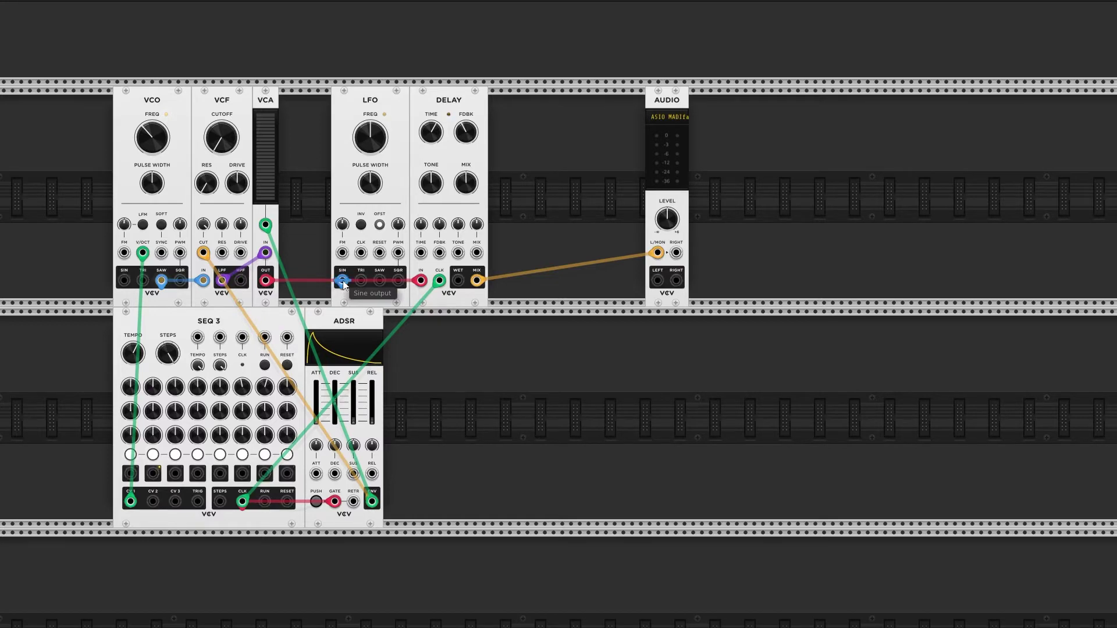
{"action": "left_click_drag", "start_coordinate": [343, 281], "coordinate": [420, 254]}
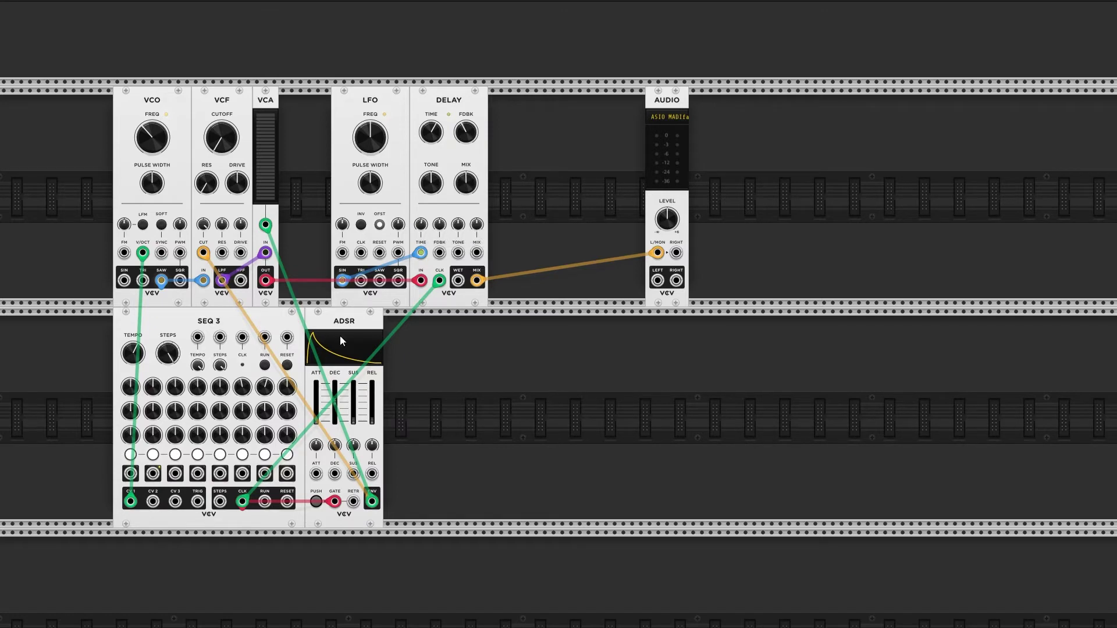
Step: Run the sequence, slow the LFO to about 0.82 Hz and reduce Time CV depth to about 5.33%
{"action": "left_click", "coordinate": [265, 365]}
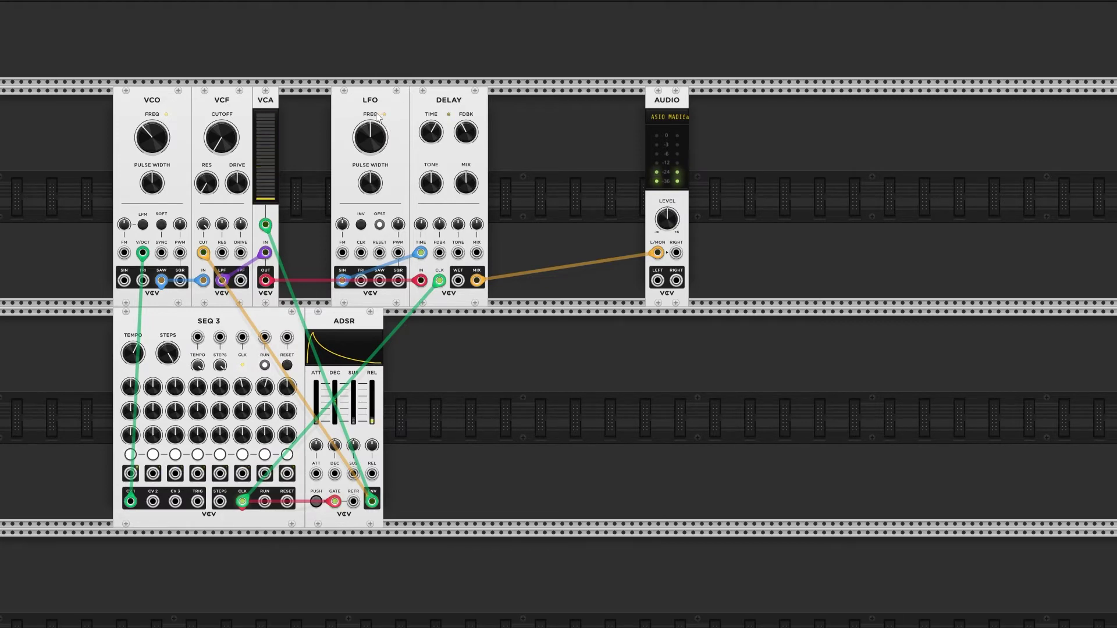
{"action": "left_click_drag", "start_coordinate": [375, 125], "coordinate": [373, 136]}
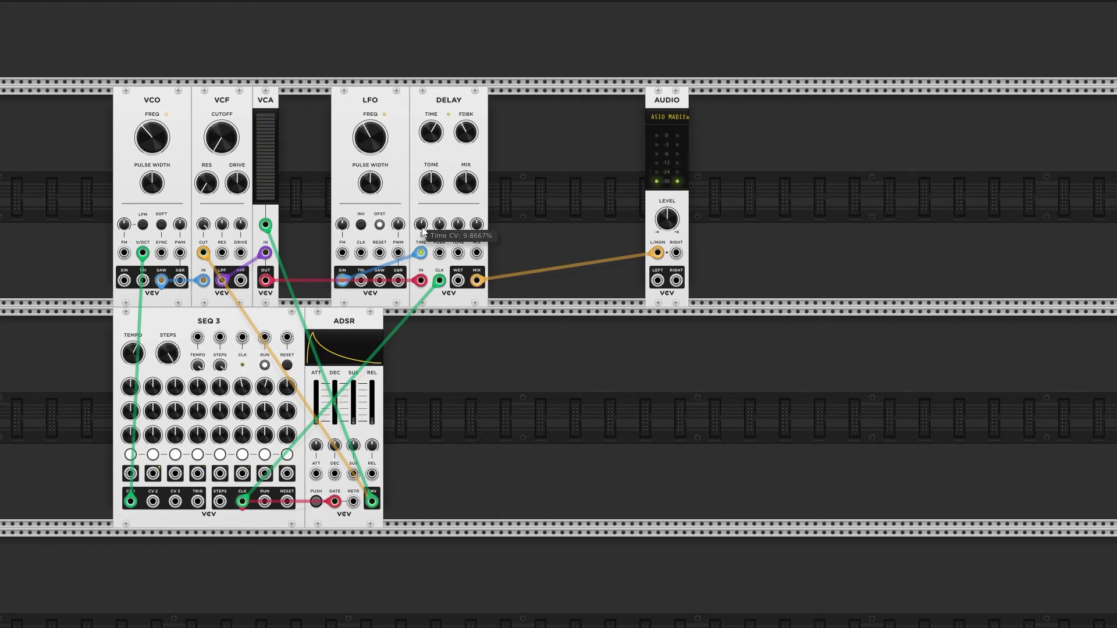
{"action": "left_click_drag", "start_coordinate": [421, 224], "coordinate": [421, 226]}
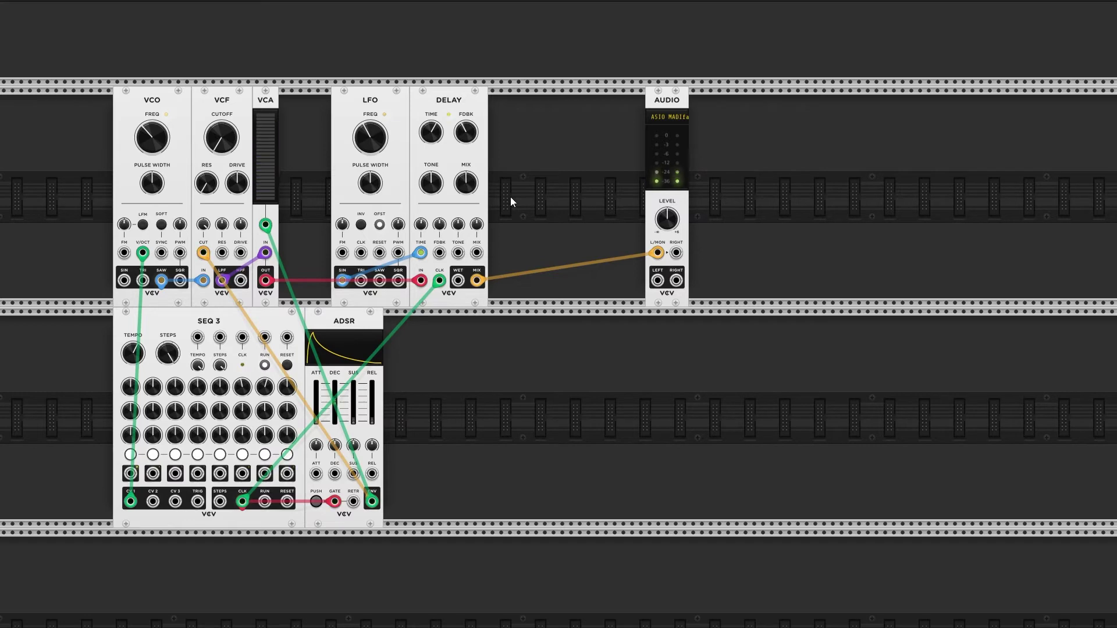
Step: Move the LFO sine to the Delay feedback input and raise feedback modulation to 60%
{"action": "mouse_move", "coordinate": [422, 259]}
{"action": "left_click_drag", "start_coordinate": [421, 252], "coordinate": [439, 253]}
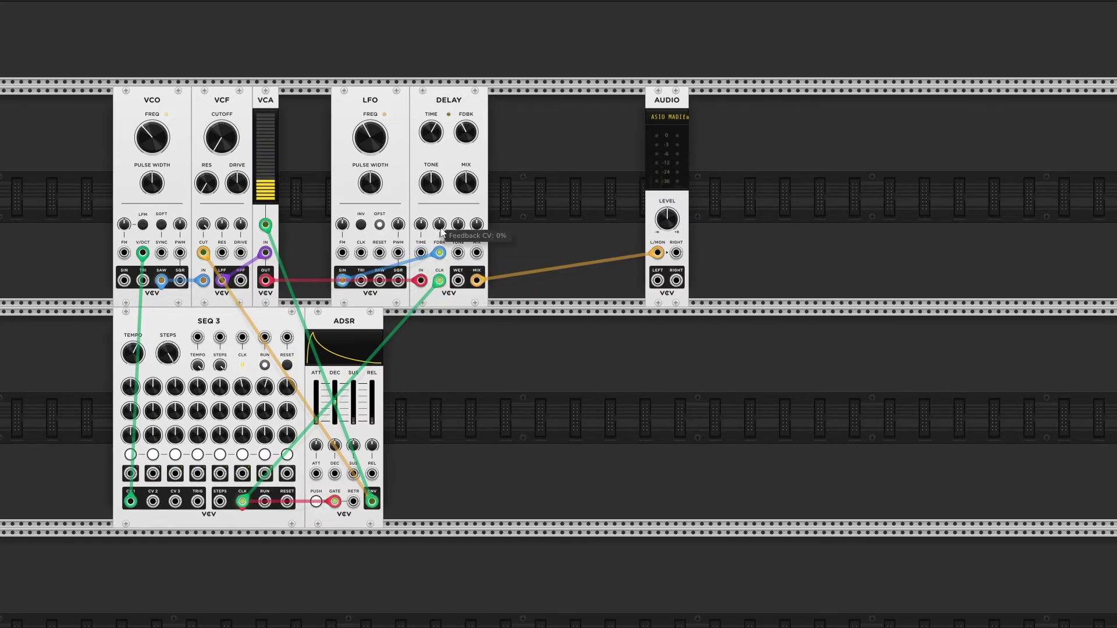
{"action": "left_click_drag", "start_coordinate": [440, 232], "coordinate": [441, 224]}
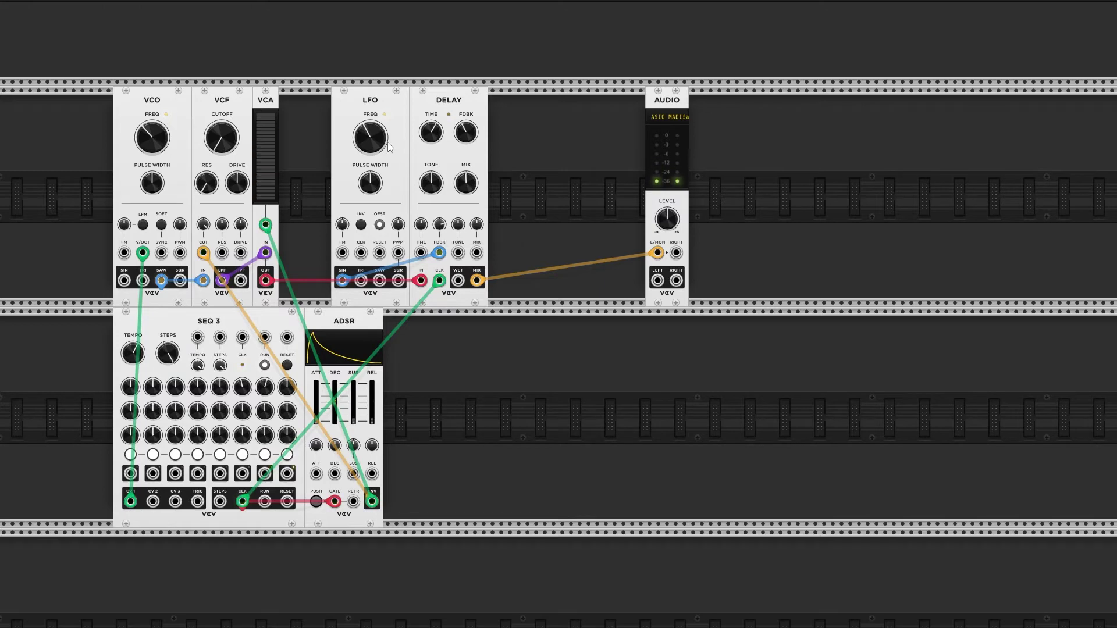
Step: Slow the LFO to about 0.27 Hz, route it to the Delay TONE input, and set delay time near 0.15 s
{"action": "left_click_drag", "start_coordinate": [383, 137], "coordinate": [382, 151]}
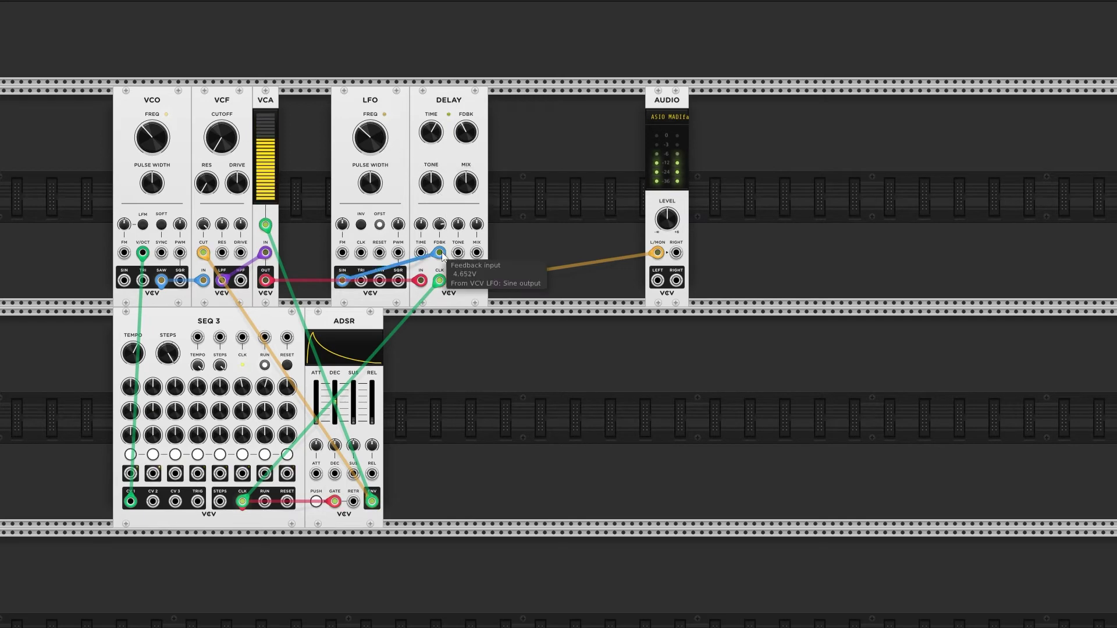
{"action": "mouse_move", "coordinate": [444, 229]}
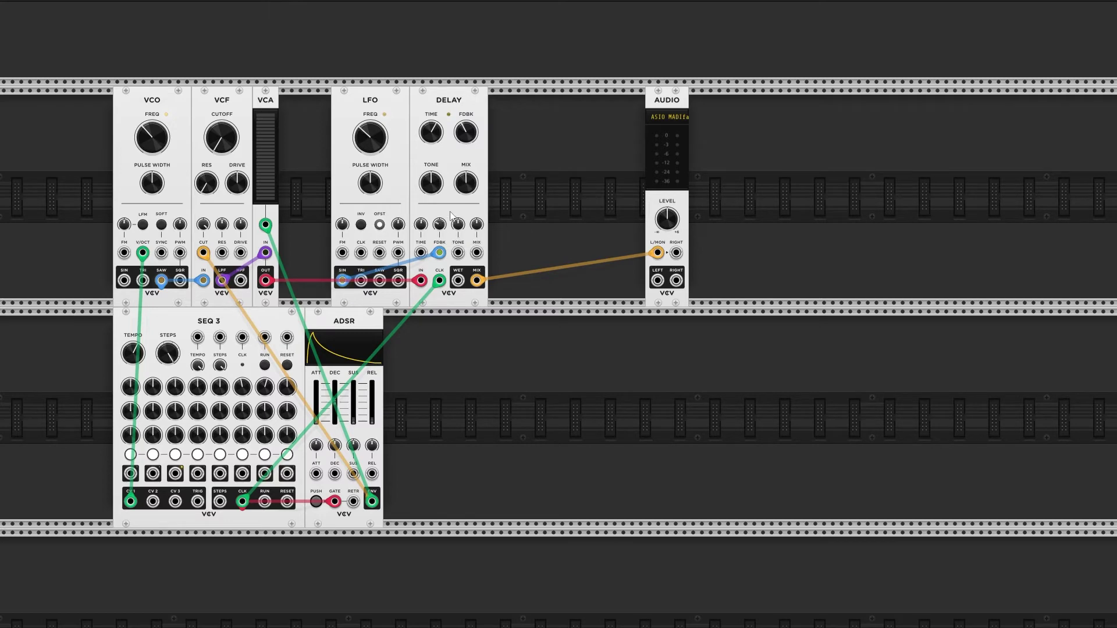
{"action": "left_click_drag", "start_coordinate": [439, 252], "coordinate": [458, 253]}
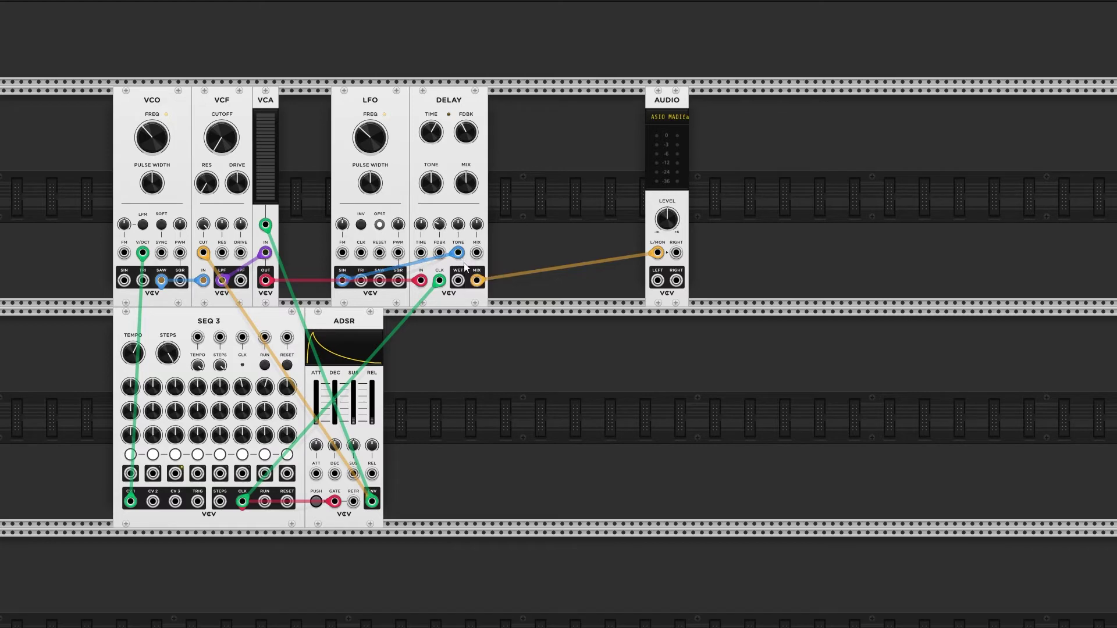
{"action": "left_click_drag", "start_coordinate": [431, 133], "coordinate": [456, 139]}
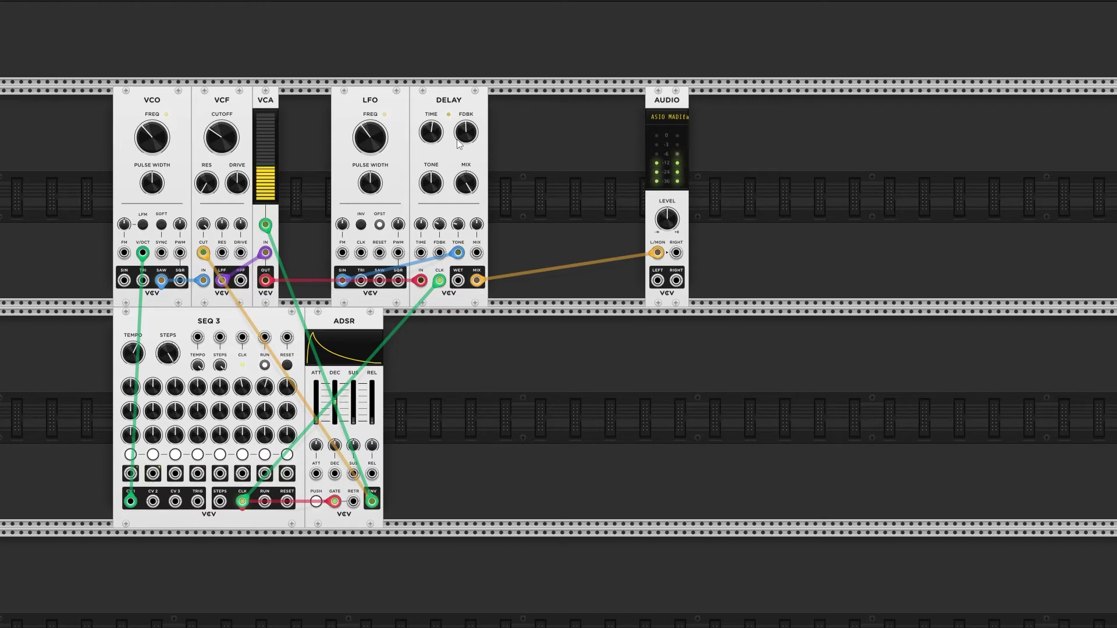
Step: Lower the Delay mix to about 77%, stop the sequencer, and move the LFO cable to the MIX input
{"action": "mouse_move", "coordinate": [476, 185]}
{"action": "left_click_drag", "start_coordinate": [475, 185], "coordinate": [475, 186]}
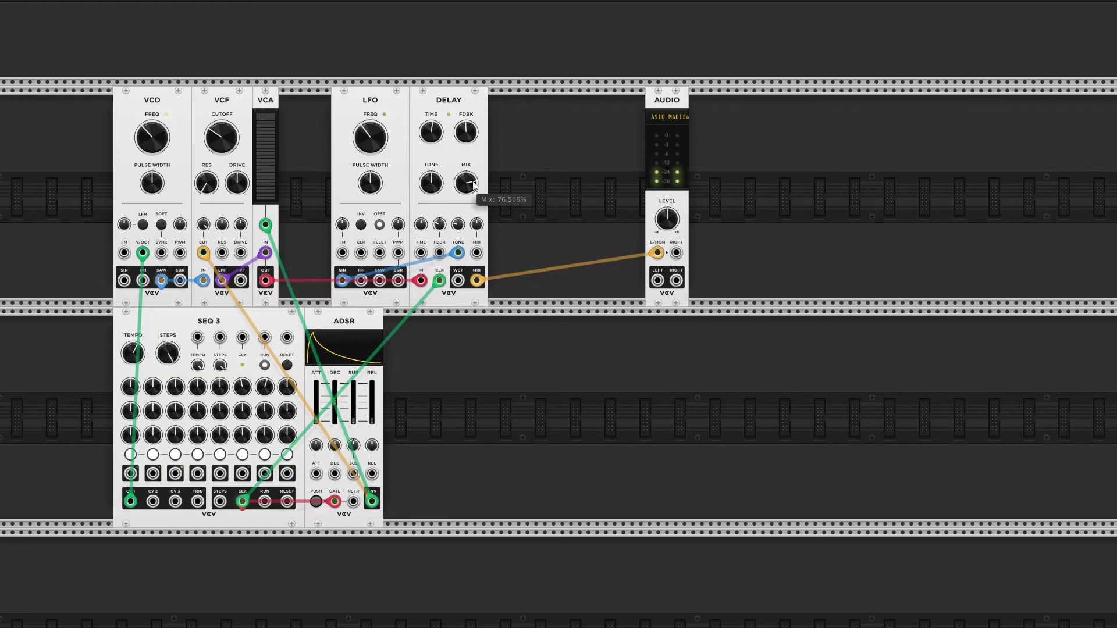
{"action": "left_click", "coordinate": [264, 364]}
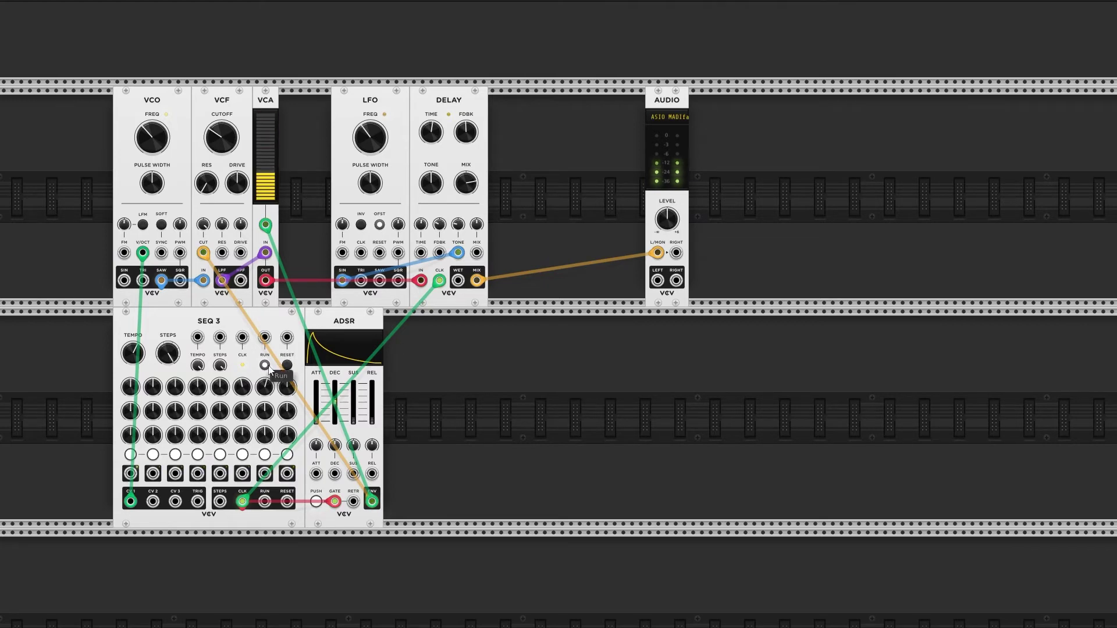
{"action": "left_click_drag", "start_coordinate": [457, 254], "coordinate": [477, 253]}
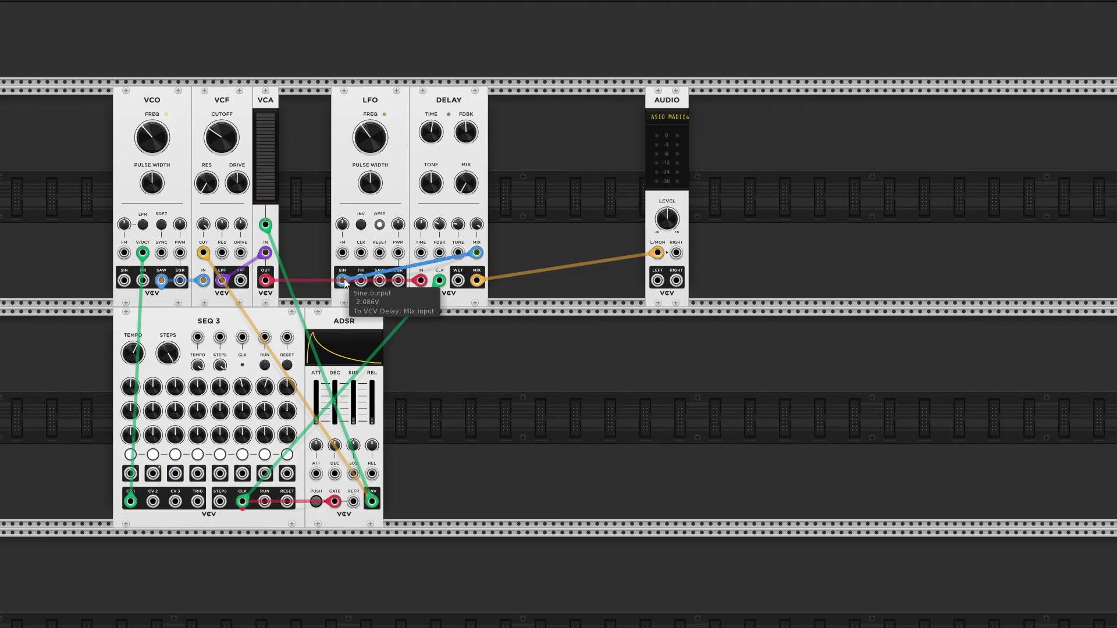
Step: Move the Delay mix modulation to LFO SQR, patch LFO TRI into the Delay, and set Time CV to 2.4%
{"action": "left_click_drag", "start_coordinate": [343, 282], "coordinate": [448, 262]}
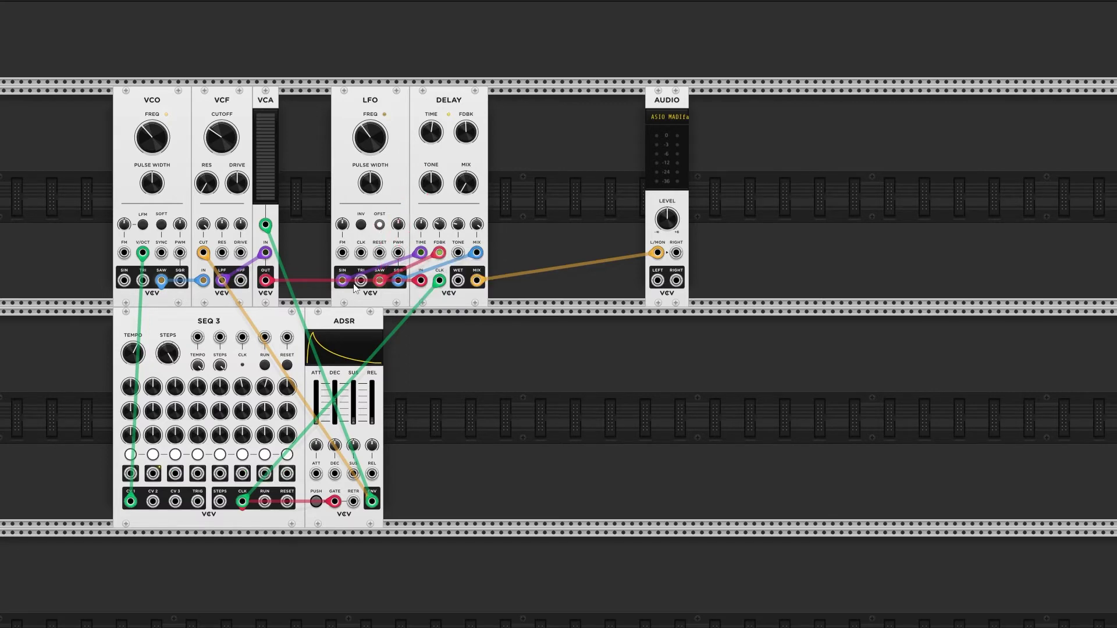
{"action": "left_click_drag", "start_coordinate": [361, 280], "coordinate": [459, 256]}
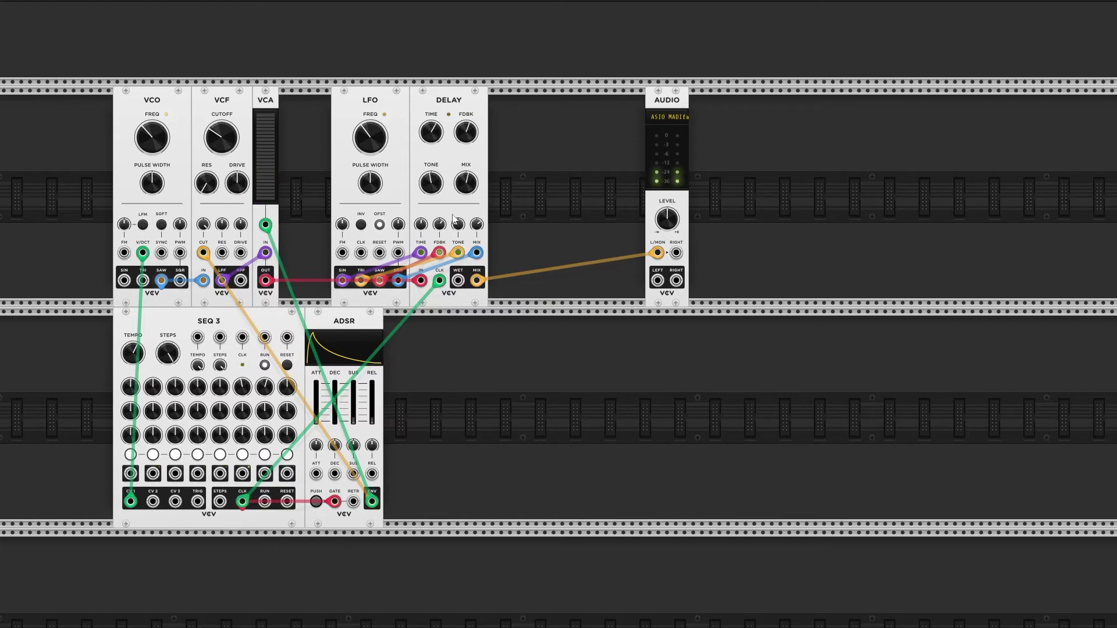
{"action": "left_click_drag", "start_coordinate": [421, 224], "coordinate": [421, 230]}
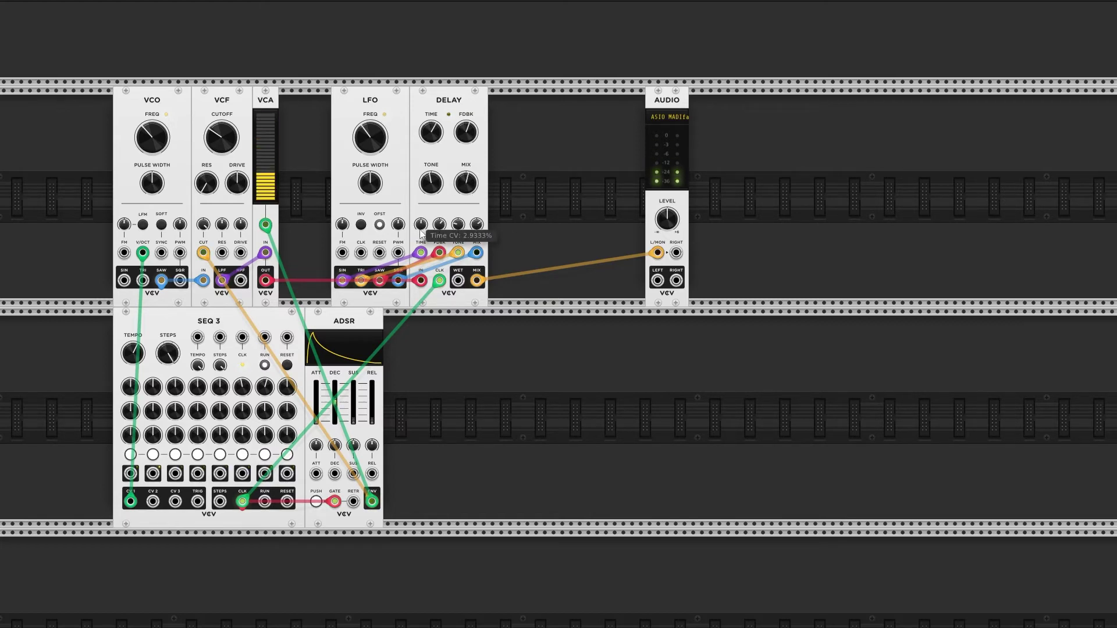
Step: Stop and restart SEQ 3, then patch the LFO sine output into the Delay with a new cable
{"action": "left_click", "coordinate": [266, 366]}
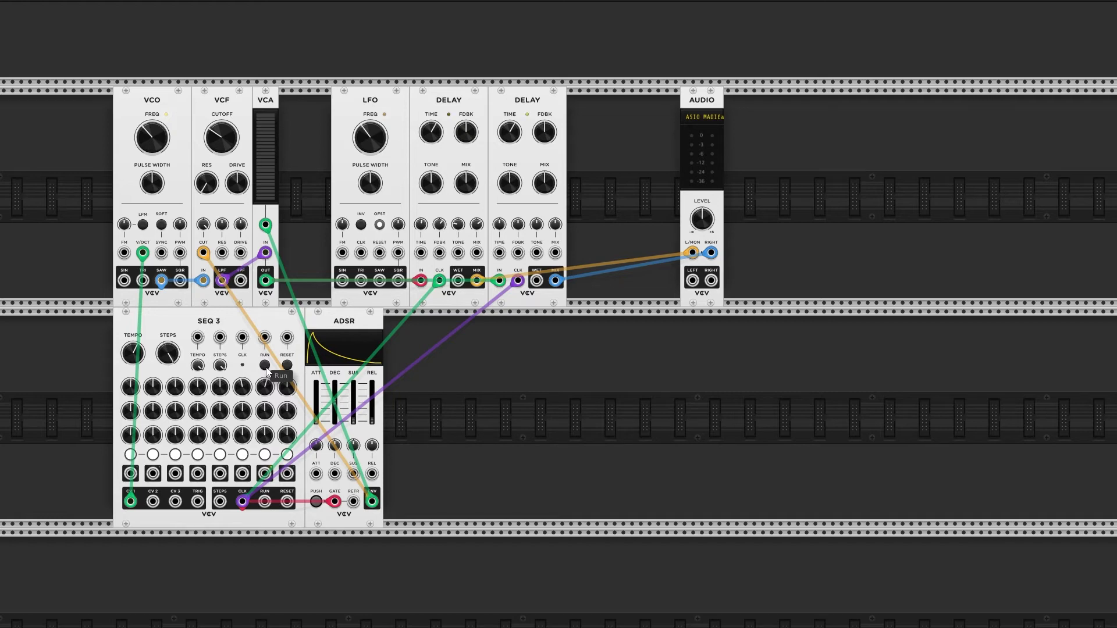
{"action": "left_click", "coordinate": [266, 369]}
{"action": "left_click_drag", "start_coordinate": [342, 280], "coordinate": [421, 228]}
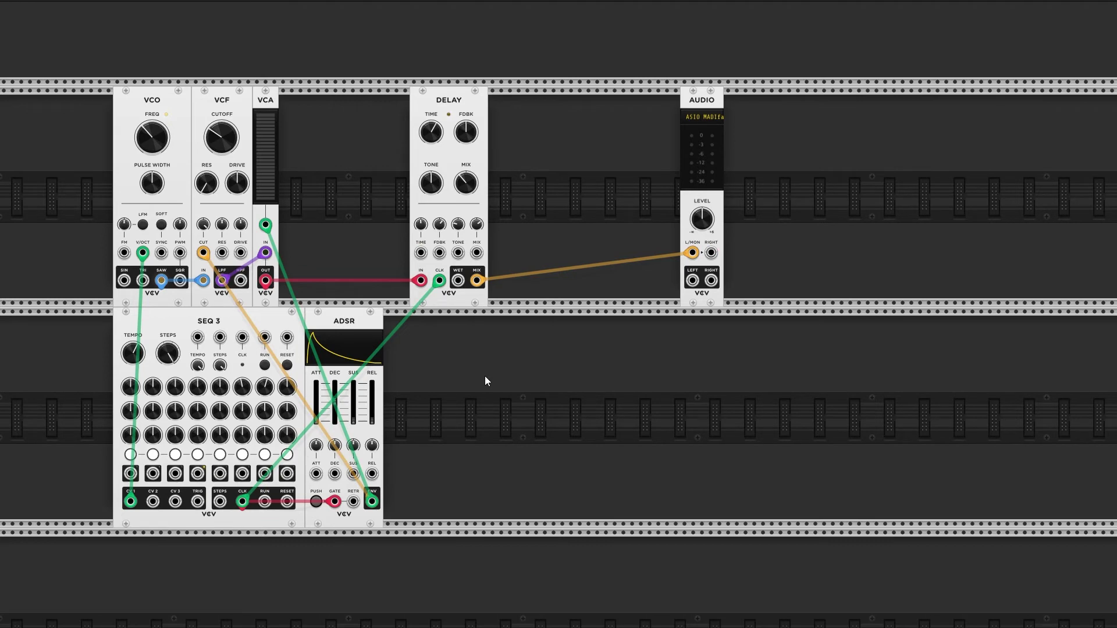
{"action": "right_click", "coordinate": [494, 378]}
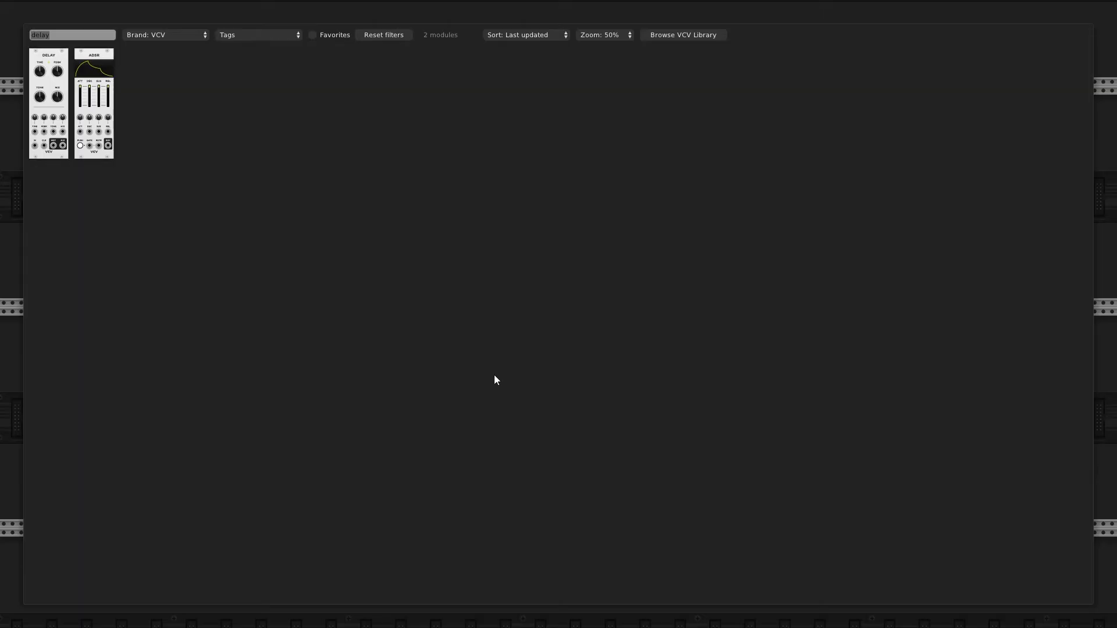
{"action": "key", "text": "BackSpace"}
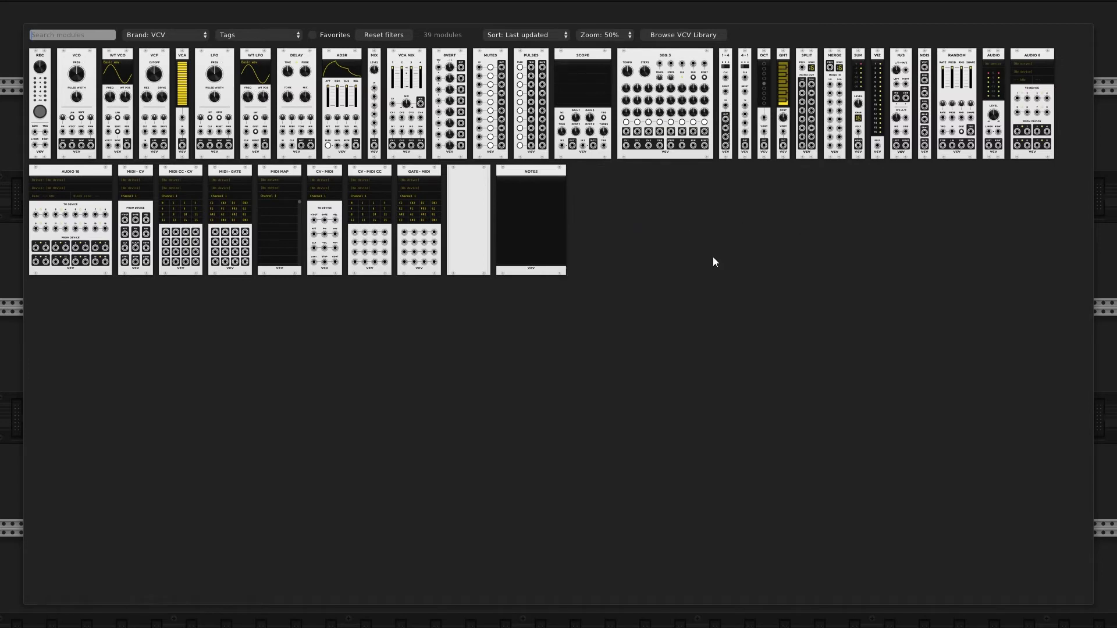
{"action": "left_click", "coordinate": [1110, 295]}
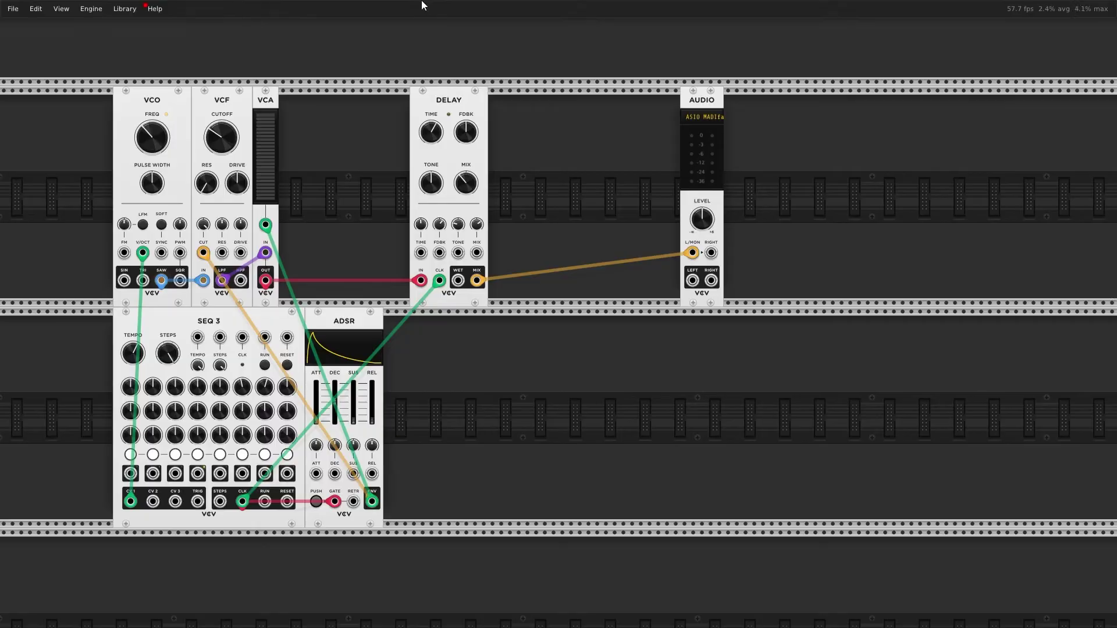
Step: Choose Browse VCV Library from Rack's Library menu
{"action": "left_click", "coordinate": [132, 11]}
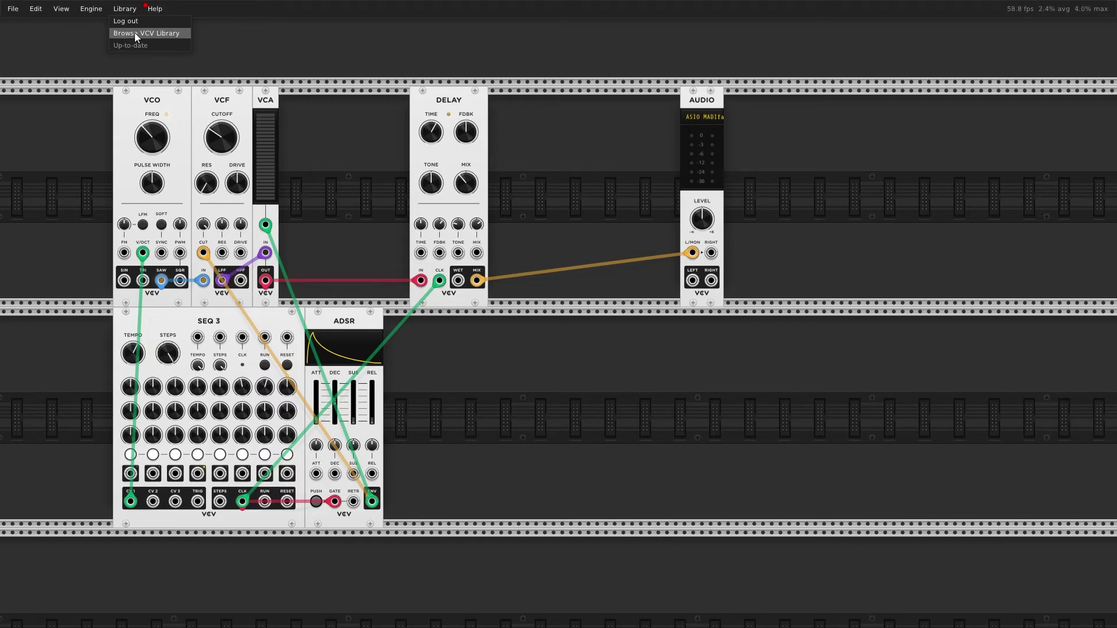
{"action": "left_click", "coordinate": [134, 32]}
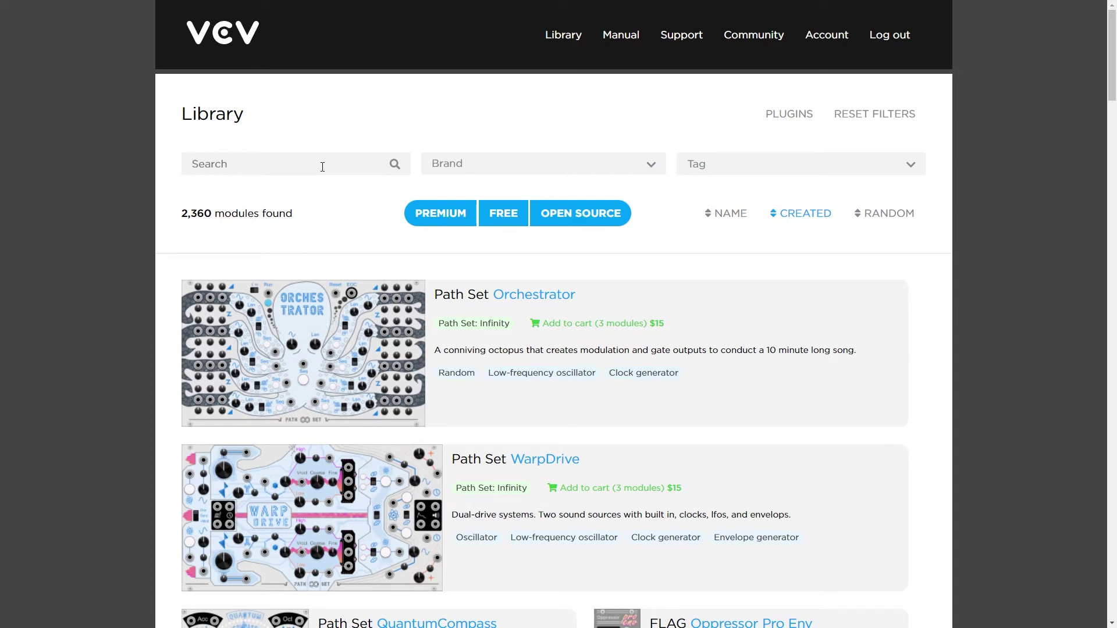
Step: Search the library for 'befa' and add the Befaco Spring Reverb module
{"action": "type", "text": "befaco"}
{"action": "key", "text": "Return"}
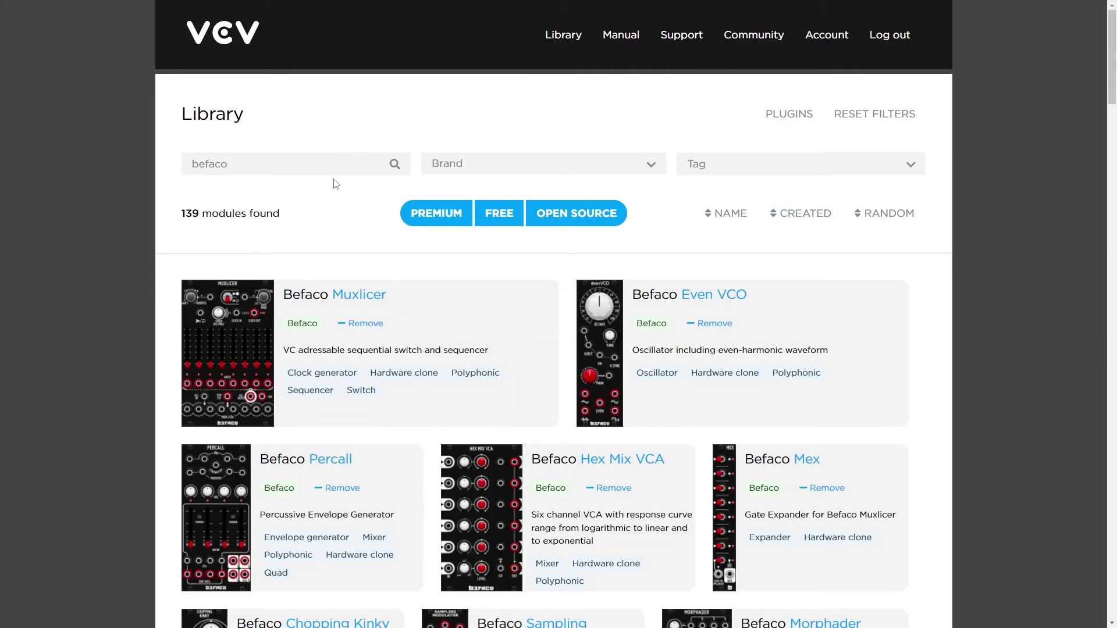
{"action": "scroll", "coordinate": [348, 218], "scroll_direction": "down", "scroll_amount": 10}
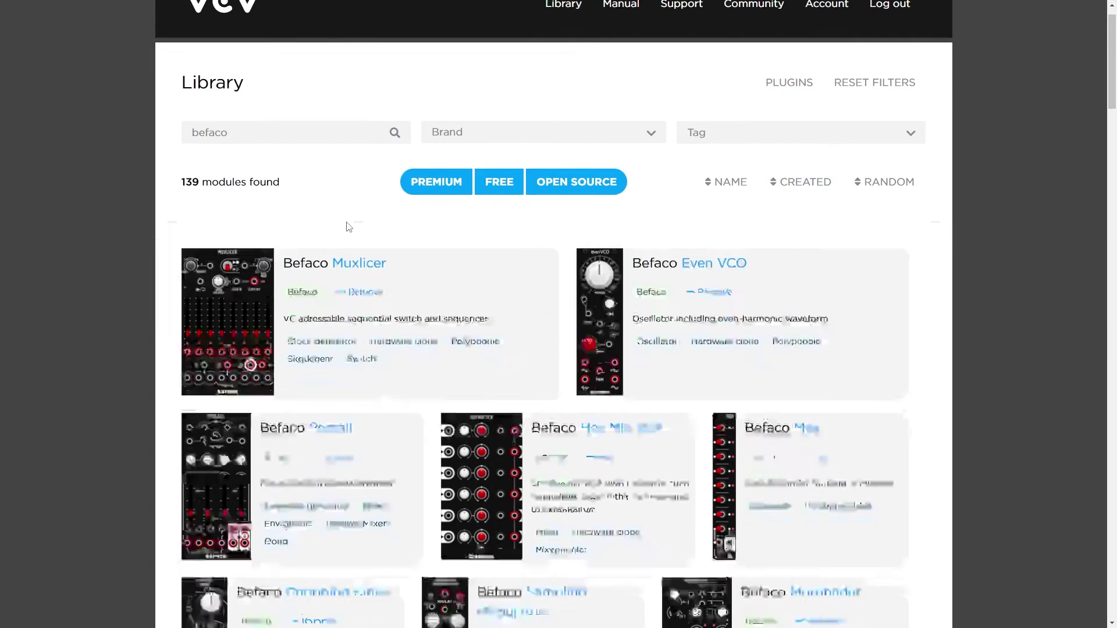
{"action": "scroll", "coordinate": [349, 324], "scroll_direction": "down", "scroll_amount": 5}
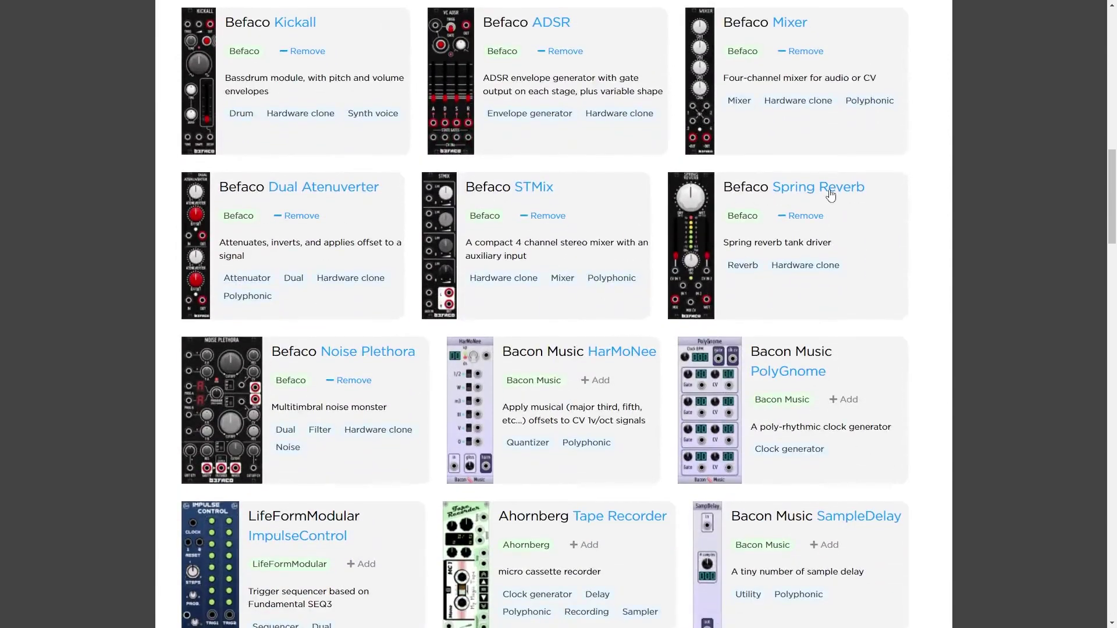
{"action": "left_click", "coordinate": [670, 208]}
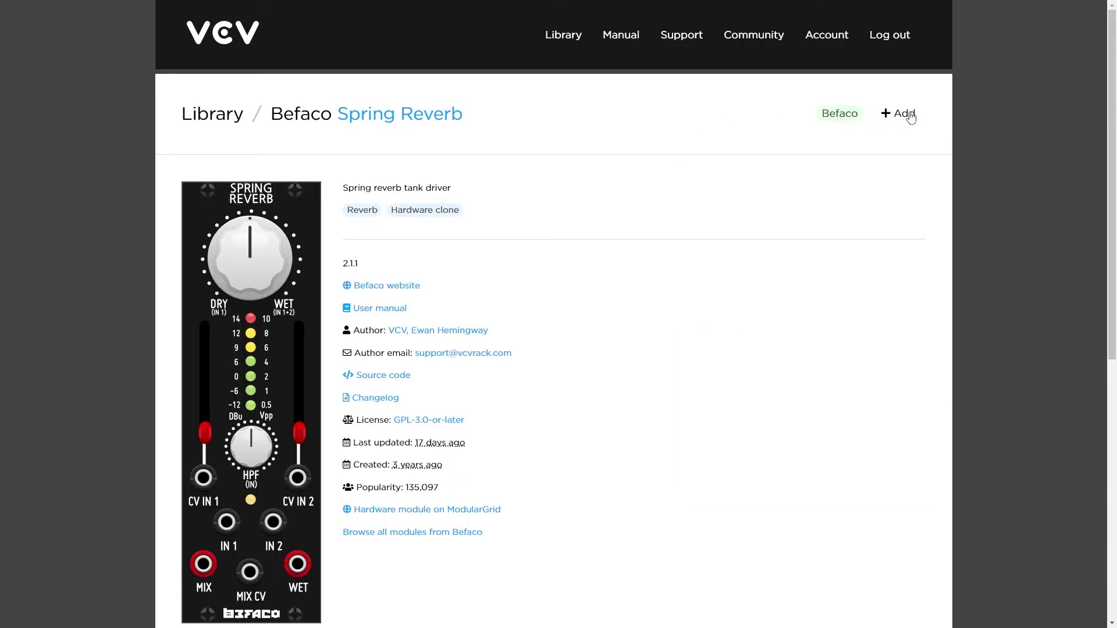
{"action": "left_click", "coordinate": [908, 115]}
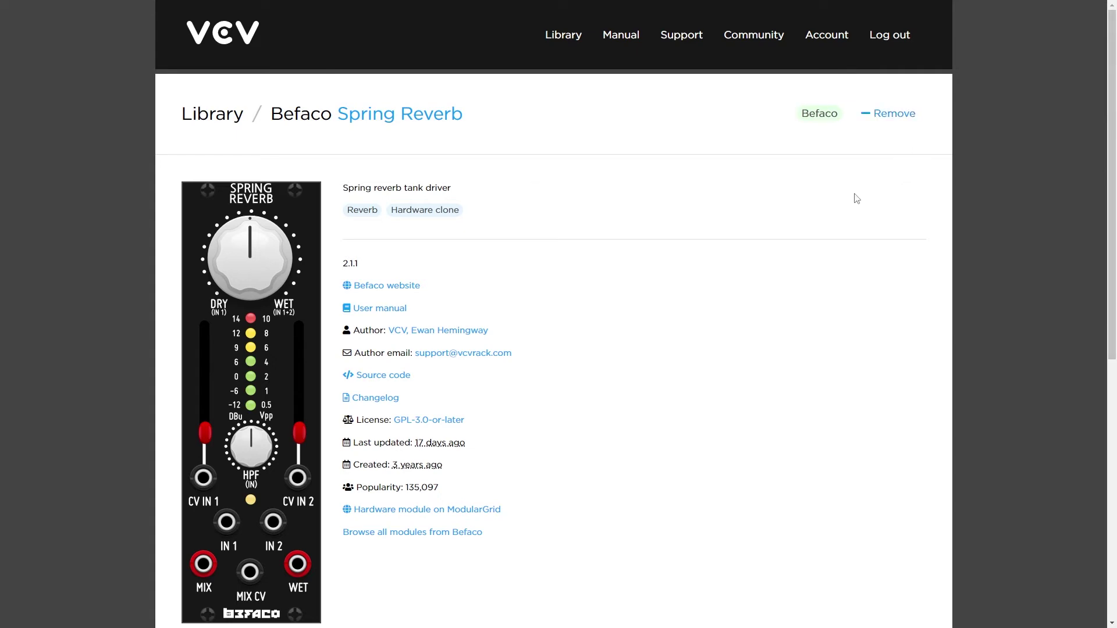
Step: Return to the results and add the Bacon Music HarMoNee module as well
{"action": "key", "text": "alt+Left"}
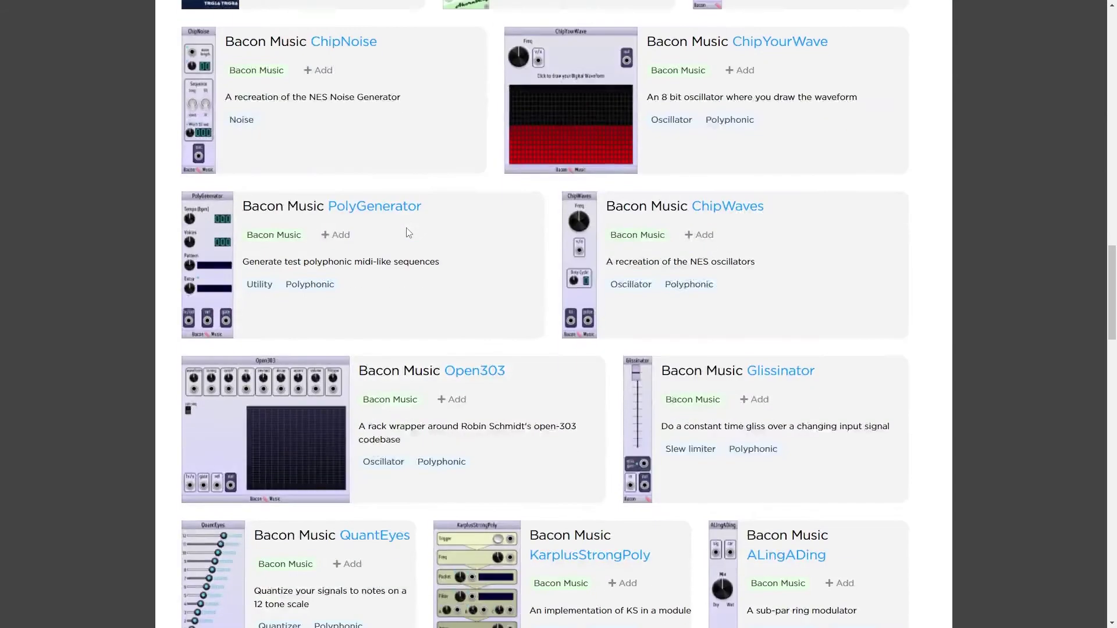
{"action": "scroll", "coordinate": [412, 233], "scroll_direction": "up", "scroll_amount": 10}
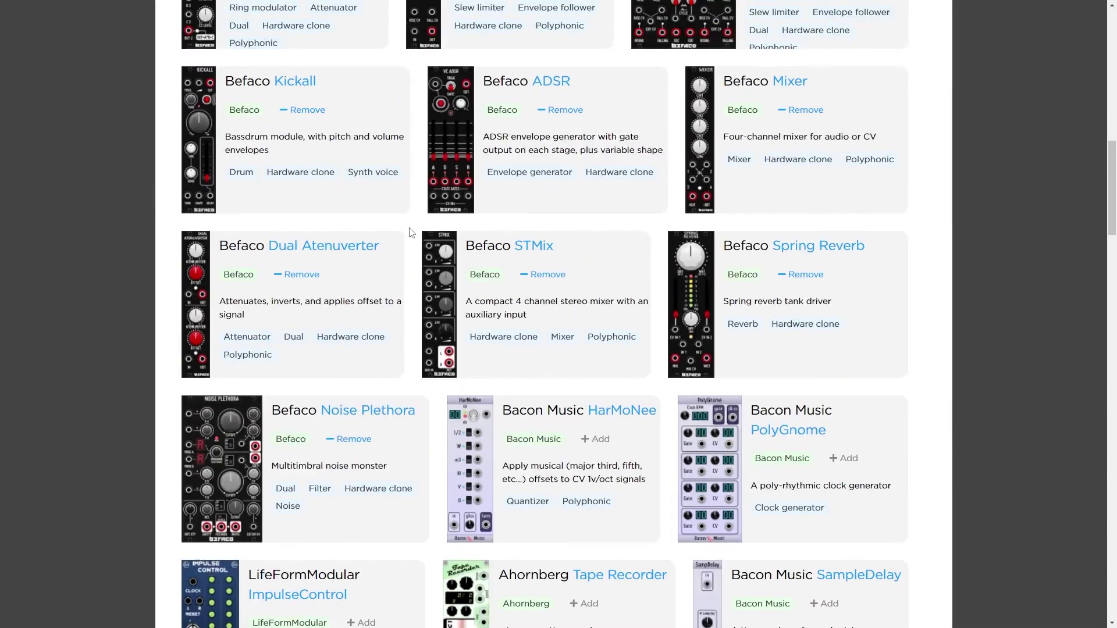
{"action": "scroll", "coordinate": [412, 233], "scroll_direction": "down", "scroll_amount": 4}
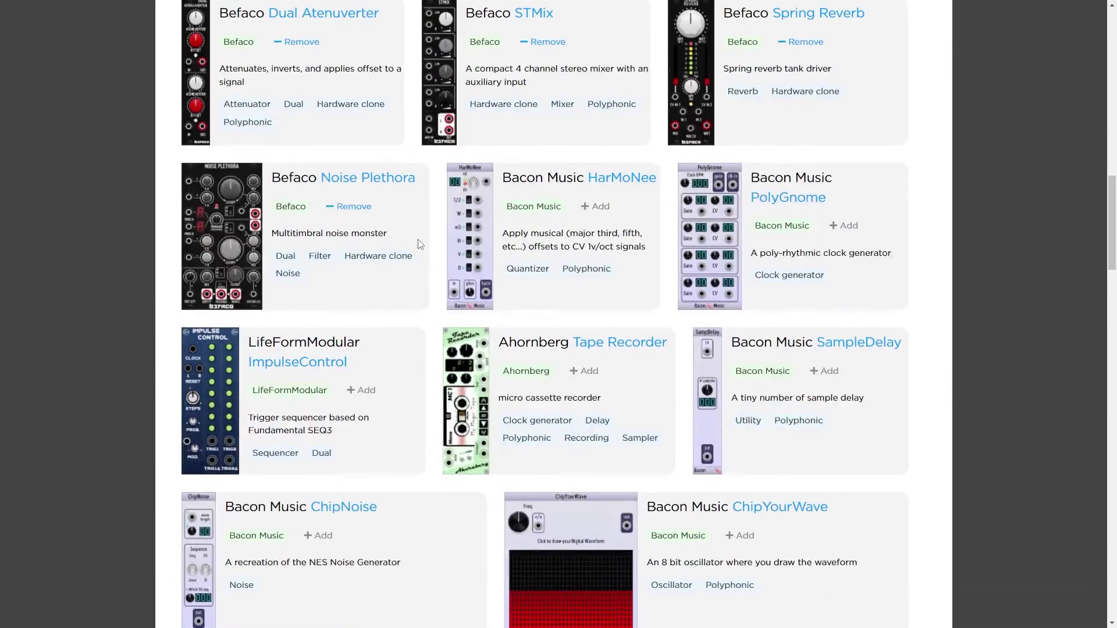
{"action": "left_click", "coordinate": [599, 208]}
Step: Back in Rack, update all library plugins and accept the restart to load them
{"action": "key", "text": "alt+Tab"}
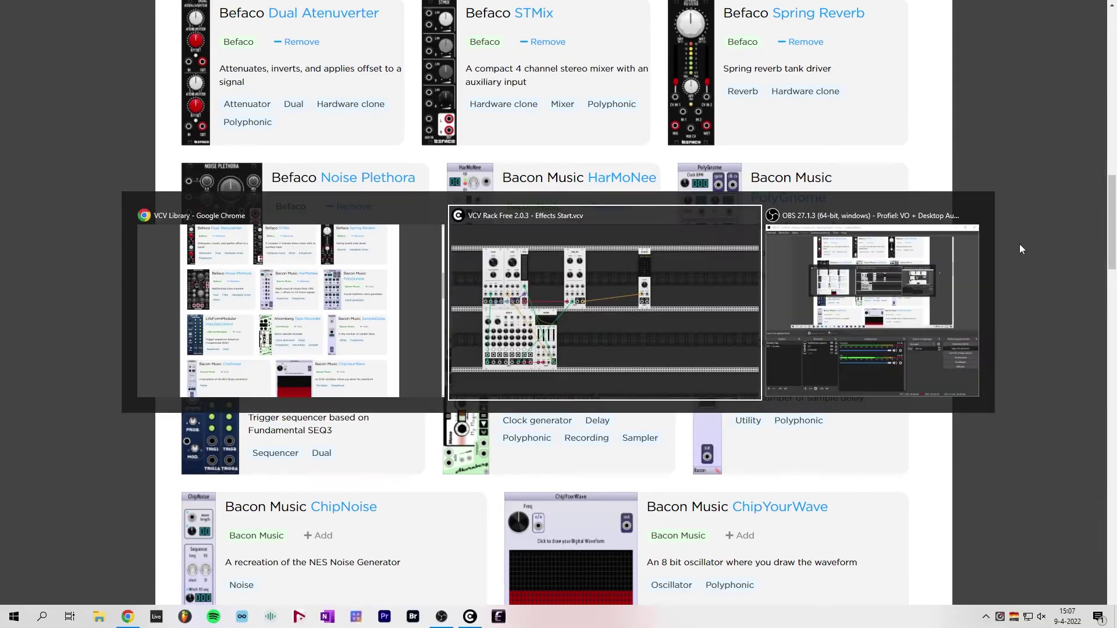
{"action": "left_click", "coordinate": [126, 10]}
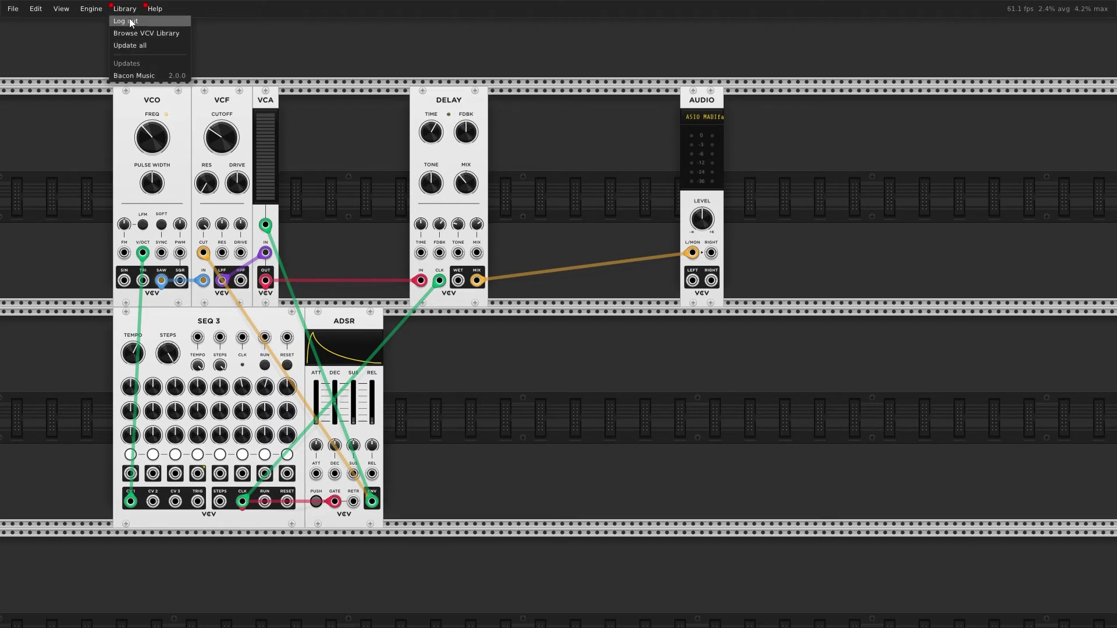
{"action": "left_click", "coordinate": [150, 45]}
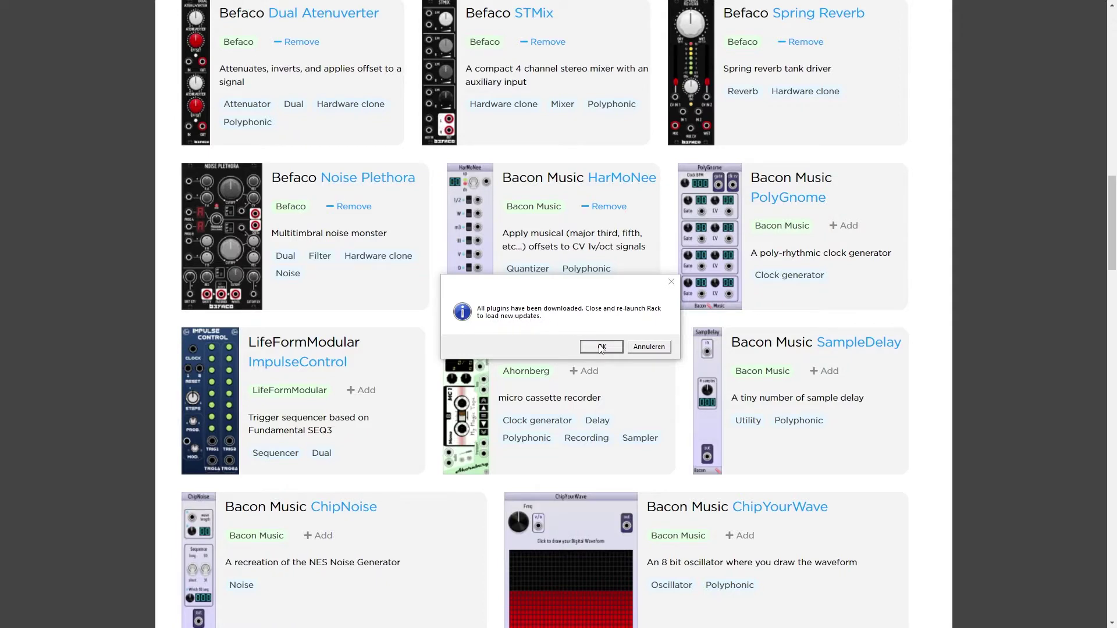
{"action": "left_click", "coordinate": [602, 347]}
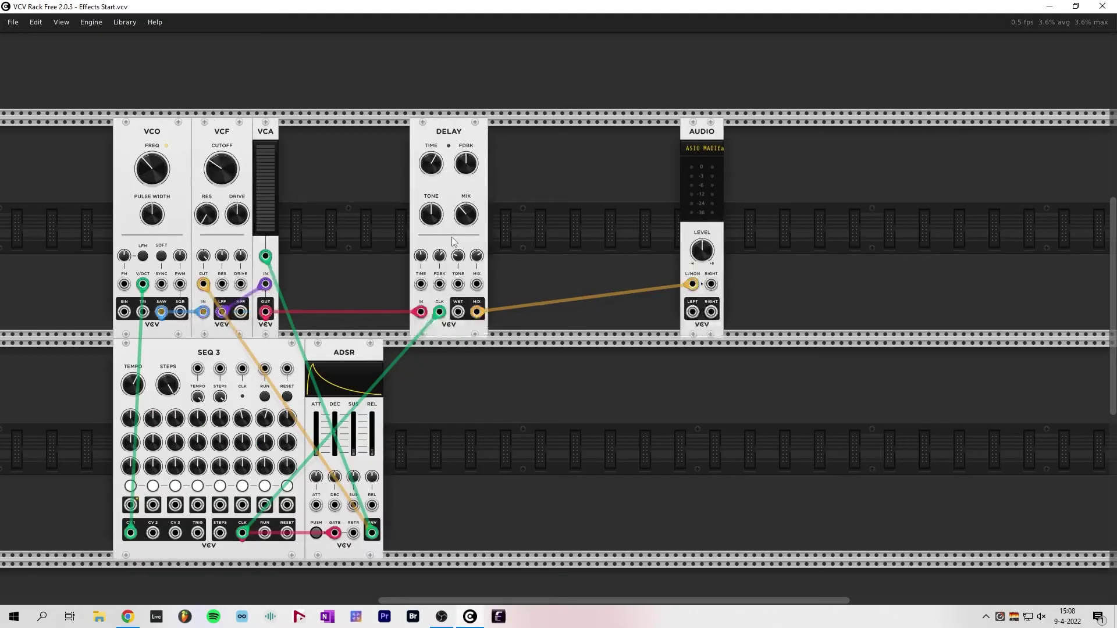
Step: Add a Befaco Spring Reverb to the lower row, tweak its Dry/Wet, and feed it from Delay MIX
{"action": "right_click", "coordinate": [534, 386]}
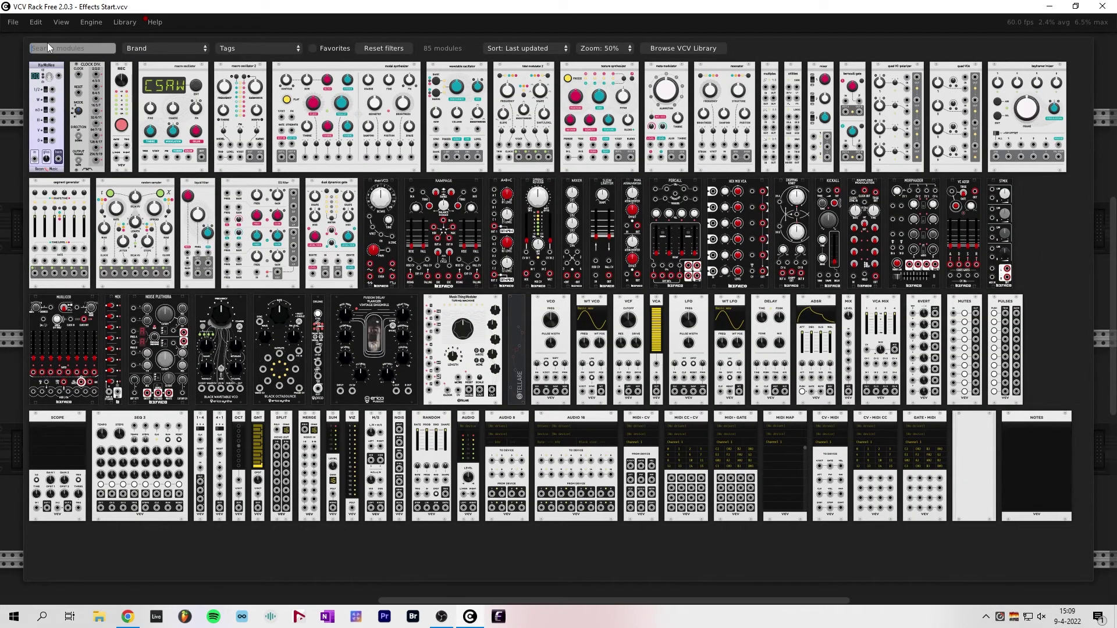
{"action": "type", "text": "spring"}
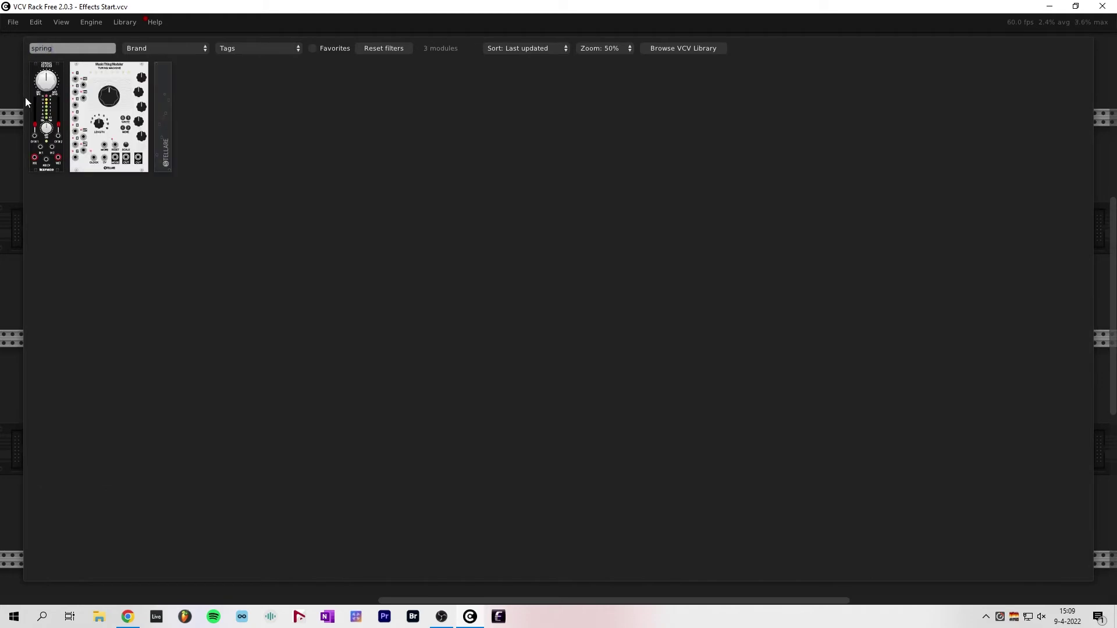
{"action": "left_click_drag", "start_coordinate": [41, 105], "coordinate": [531, 448]}
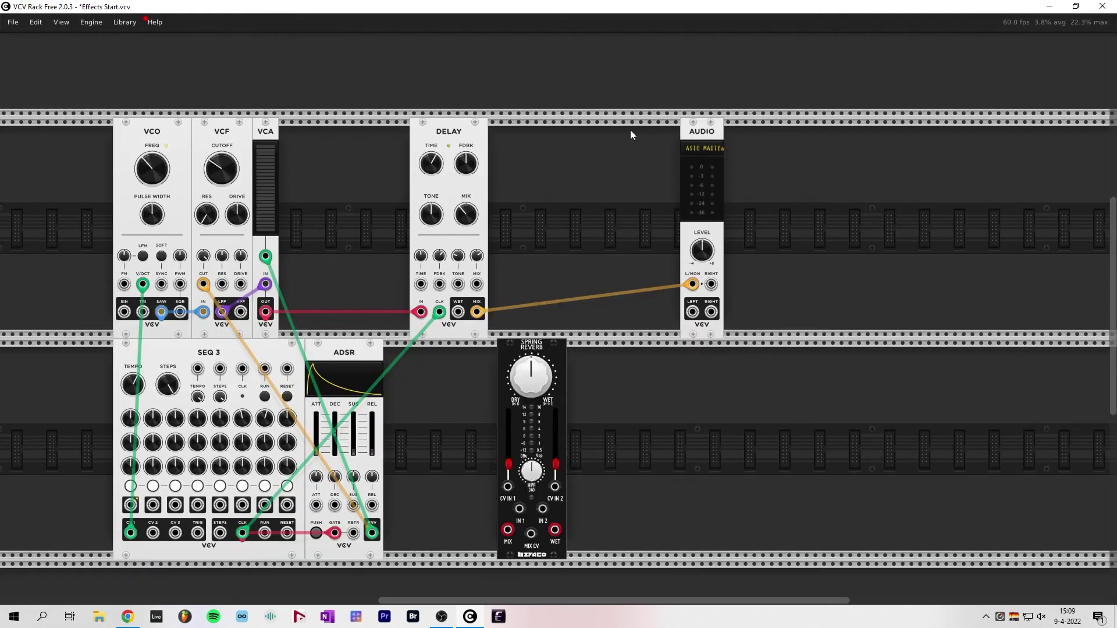
{"action": "left_click_drag", "start_coordinate": [514, 369], "coordinate": [504, 369]}
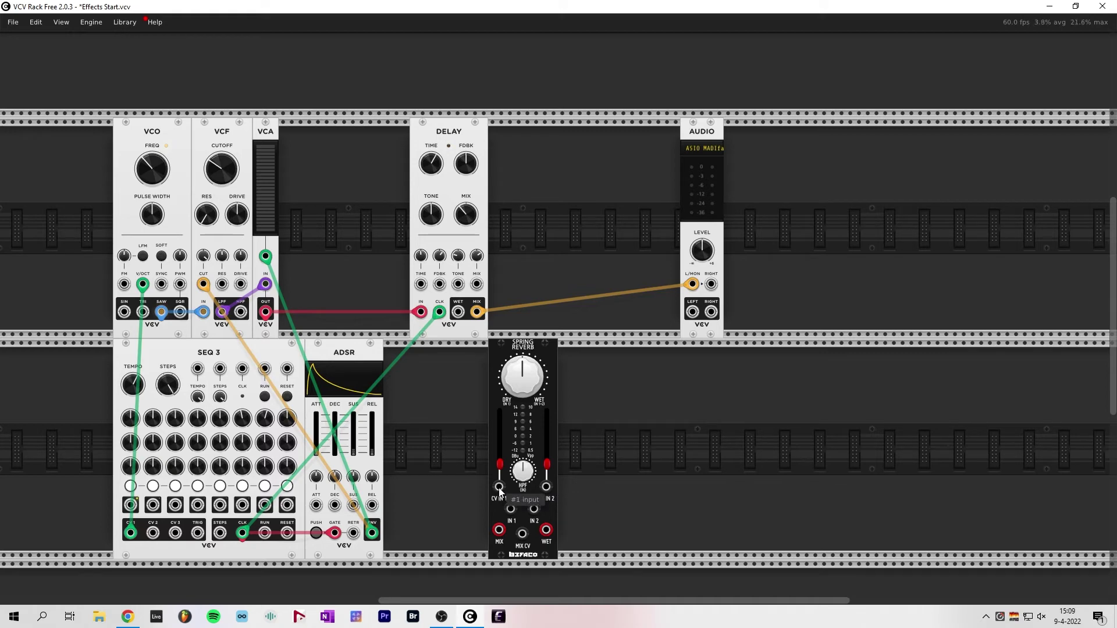
{"action": "left_click_drag", "start_coordinate": [512, 382], "coordinate": [512, 355]}
{"action": "left_click_drag", "start_coordinate": [482, 308], "coordinate": [511, 511]}
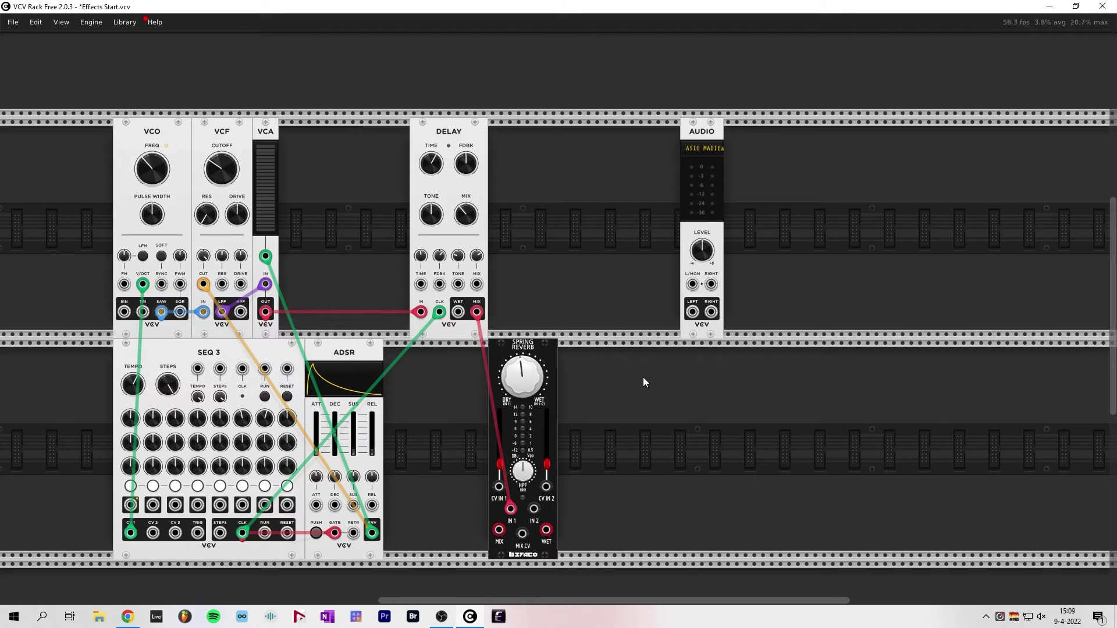
Step: Cable the reverb MIX to Audio, start SEQ 3, raise In 1 to 100% and adjust Dry/Wet
{"action": "left_click_drag", "start_coordinate": [499, 529], "coordinate": [692, 284]}
{"action": "left_click", "coordinate": [266, 396]}
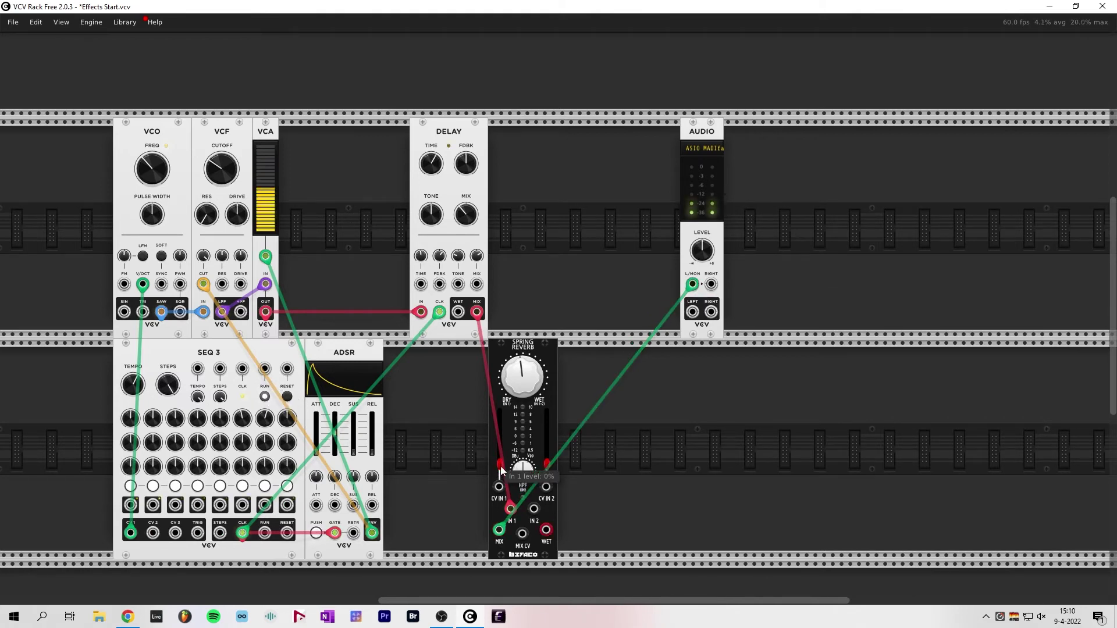
{"action": "left_click_drag", "start_coordinate": [500, 466], "coordinate": [500, 412]}
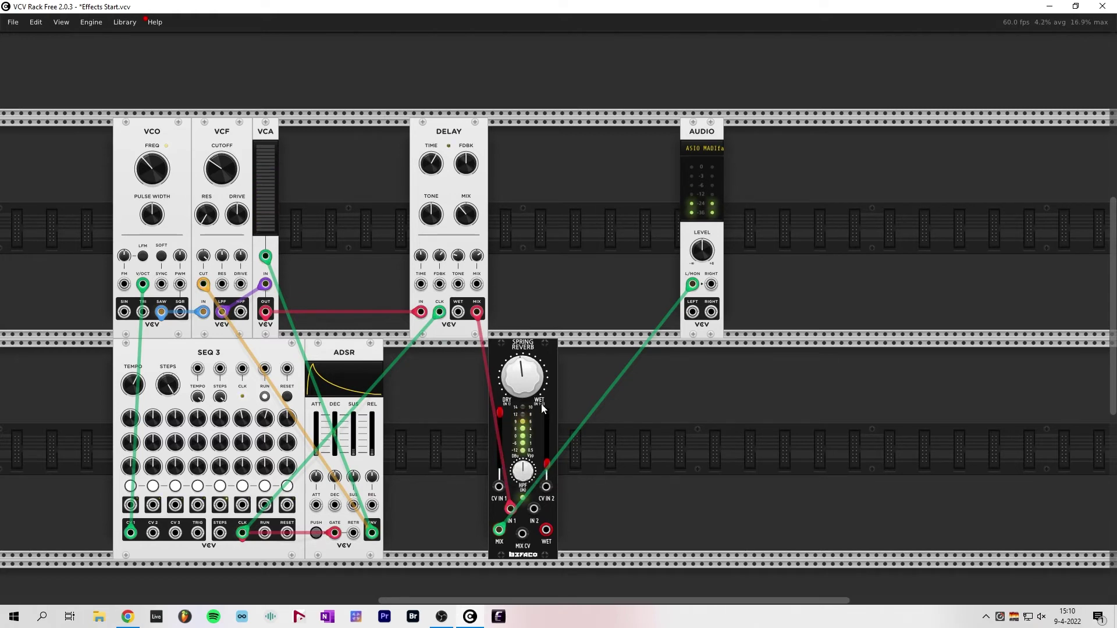
{"action": "mouse_move", "coordinate": [546, 403]}
{"action": "left_mouse_down"}
{"action": "mouse_move", "coordinate": [546, 361]}
{"action": "mouse_move", "coordinate": [546, 388]}
{"action": "left_mouse_up"}
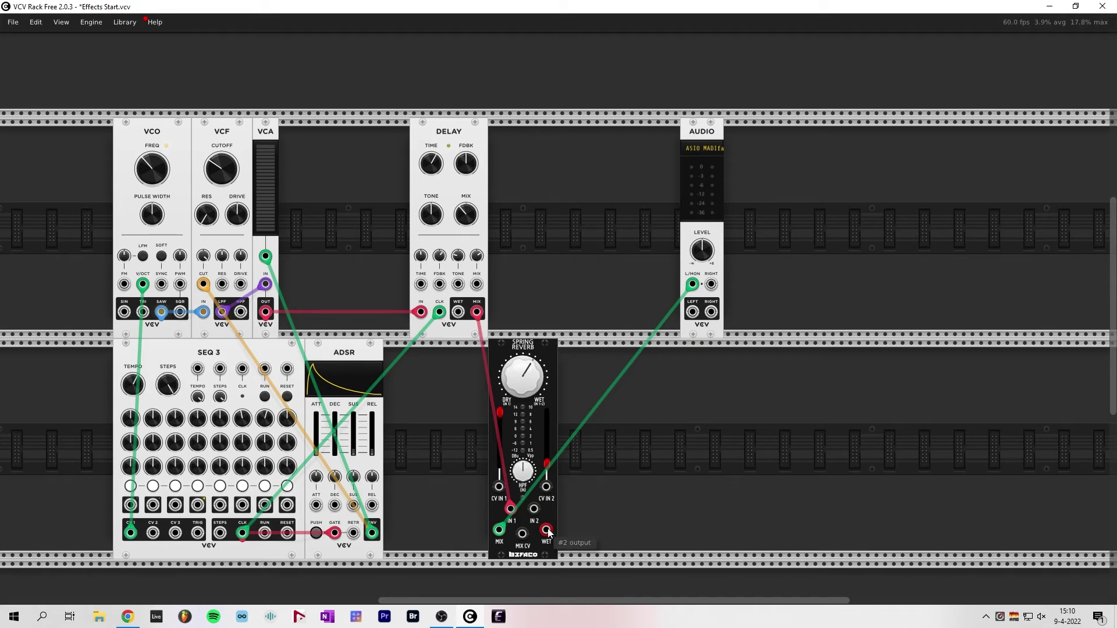
Step: Loop the reverb's WET output into In 2, audition the patch, then stop the sequencer
{"action": "left_click_drag", "start_coordinate": [548, 532], "coordinate": [534, 509]}
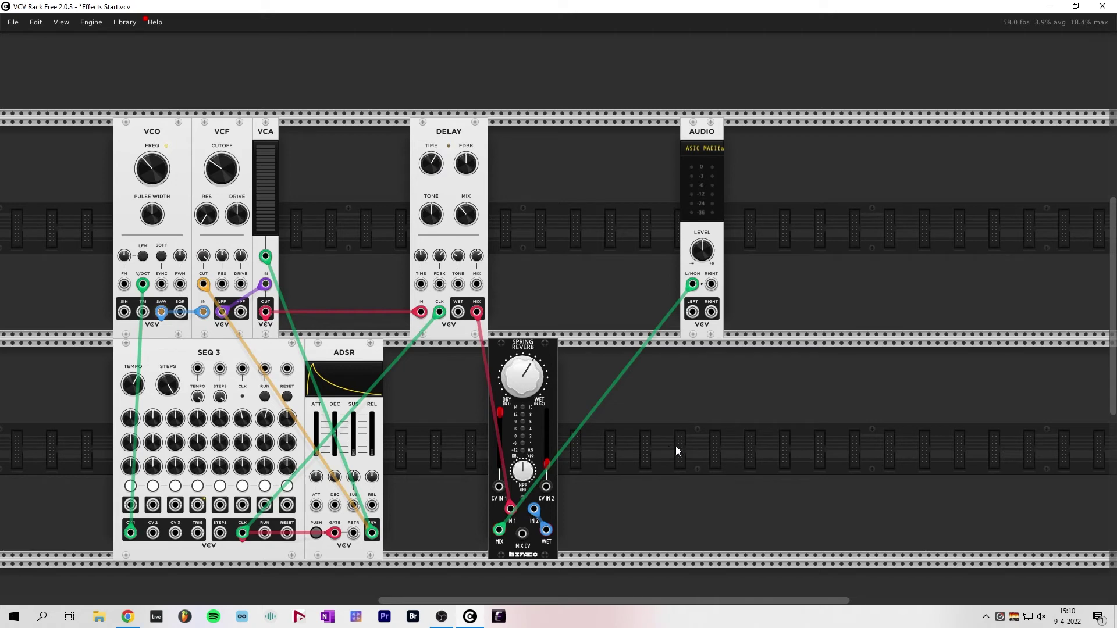
{"action": "left_click", "coordinate": [264, 396]}
{"action": "mouse_move", "coordinate": [548, 464]}
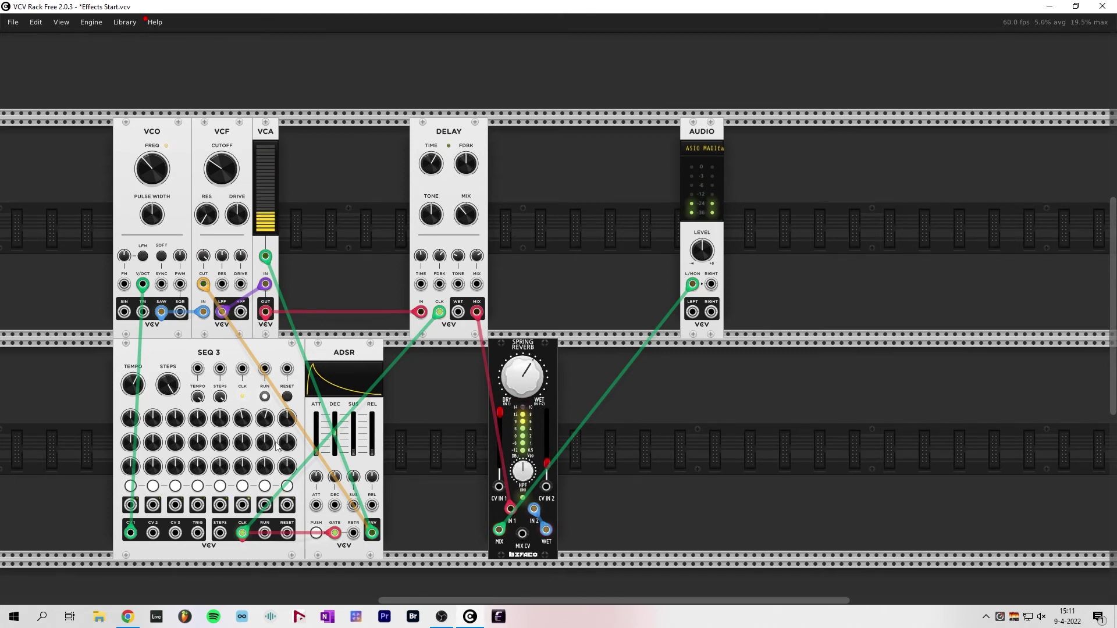
{"action": "left_click", "coordinate": [265, 397]}
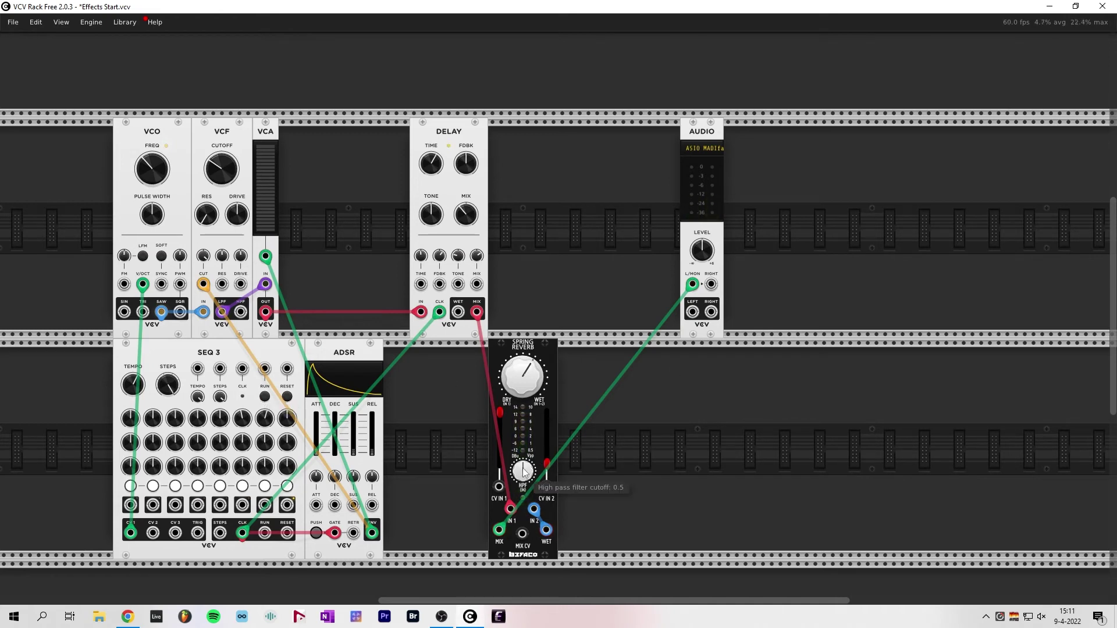
Step: Experiment with the reverb's In 2, Dry/Wet and HPF, settling In 2 near 57% and Dry/Wet near half
{"action": "left_click_drag", "start_coordinate": [546, 463], "coordinate": [546, 455]}
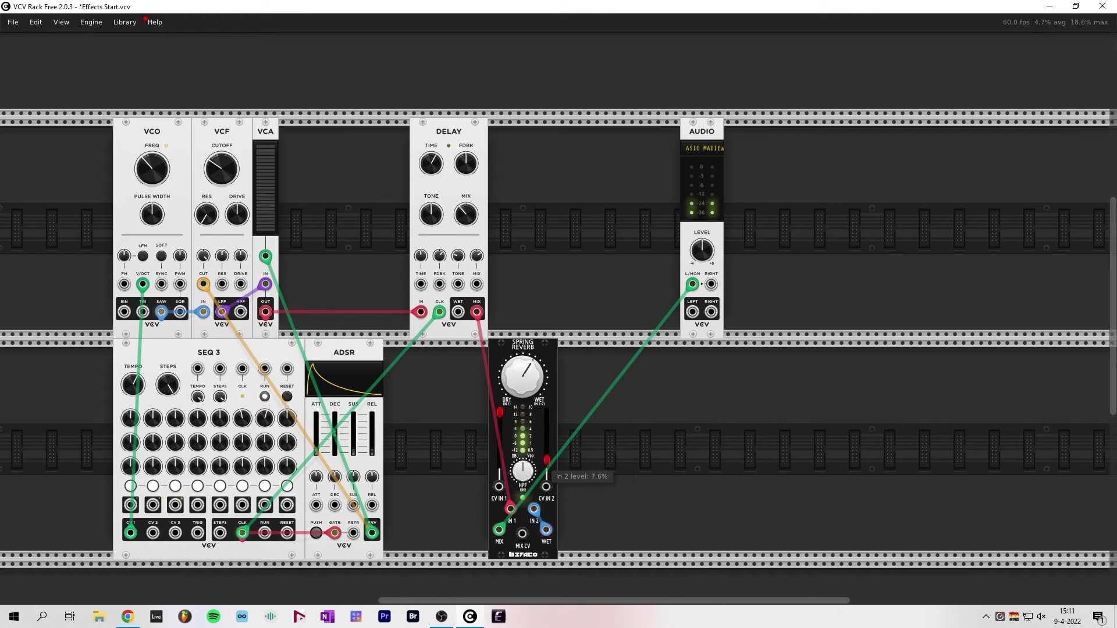
{"action": "left_click_drag", "start_coordinate": [526, 381], "coordinate": [527, 363]}
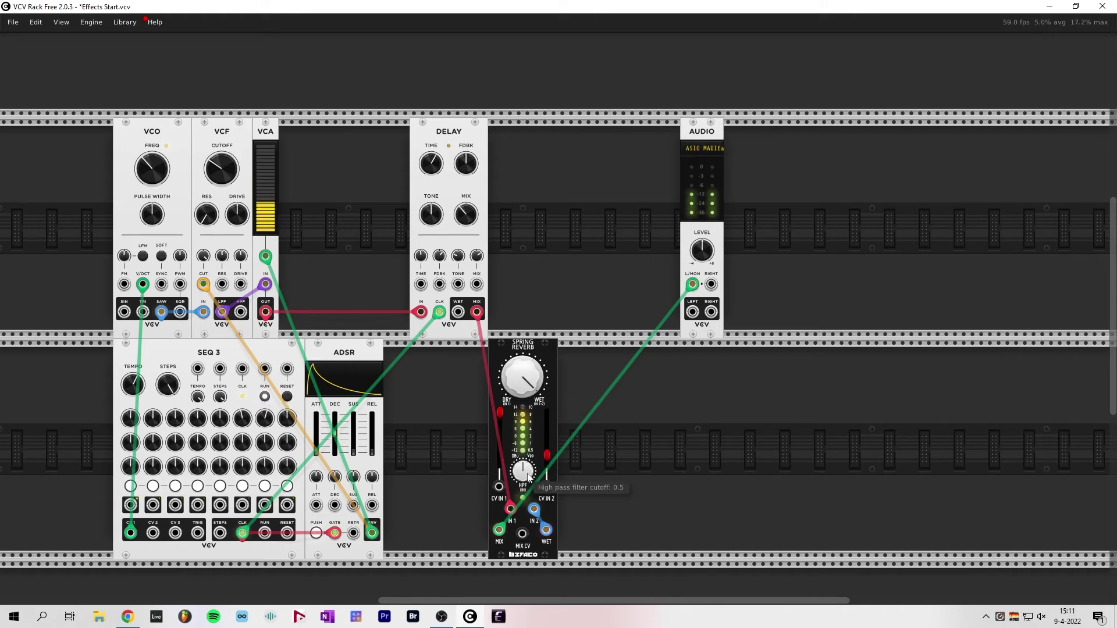
{"action": "left_click_drag", "start_coordinate": [522, 472], "coordinate": [522, 495]}
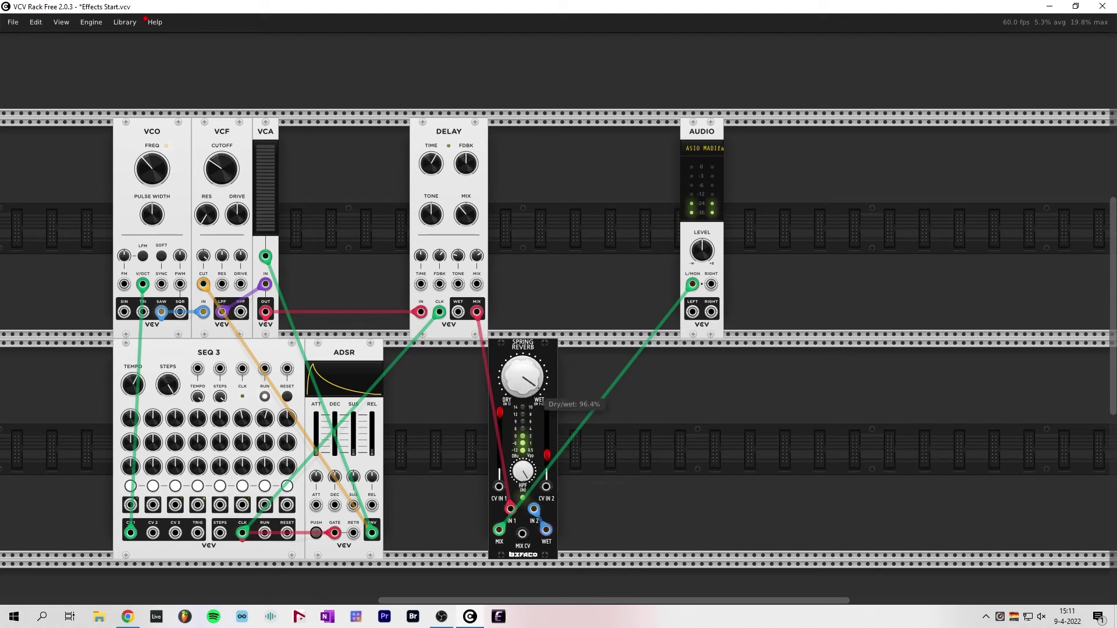
{"action": "left_click_drag", "start_coordinate": [522, 377], "coordinate": [523, 391]}
{"action": "mouse_move", "coordinate": [547, 454]}
{"action": "left_mouse_down"}
{"action": "mouse_move", "coordinate": [547, 429]}
{"action": "mouse_move", "coordinate": [547, 439]}
{"action": "left_mouse_up"}
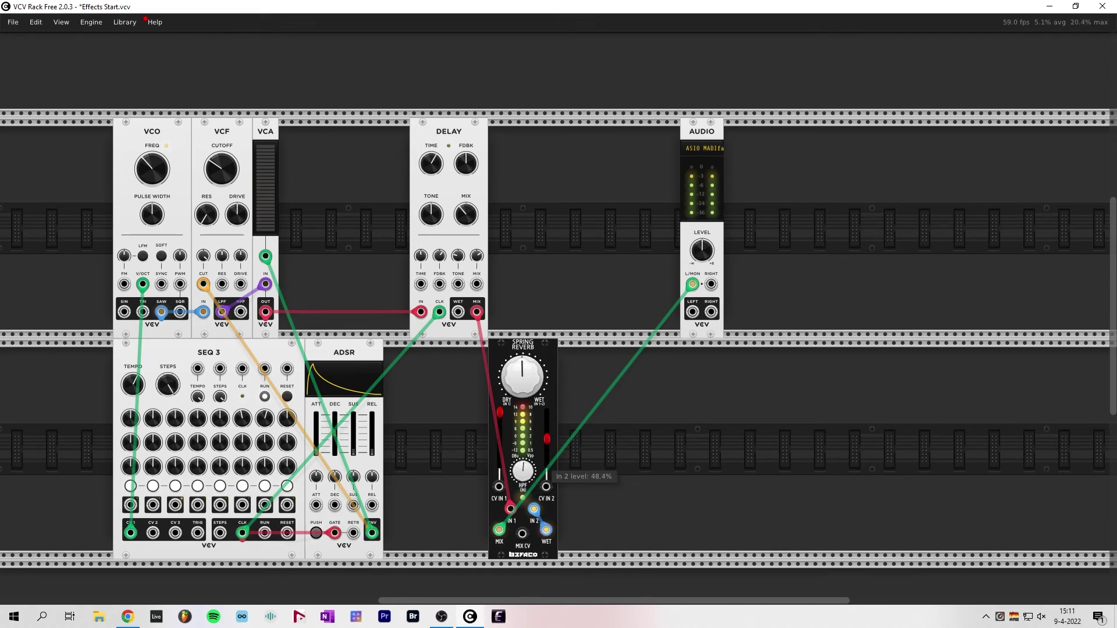
{"action": "left_click_drag", "start_coordinate": [546, 443], "coordinate": [547, 439]}
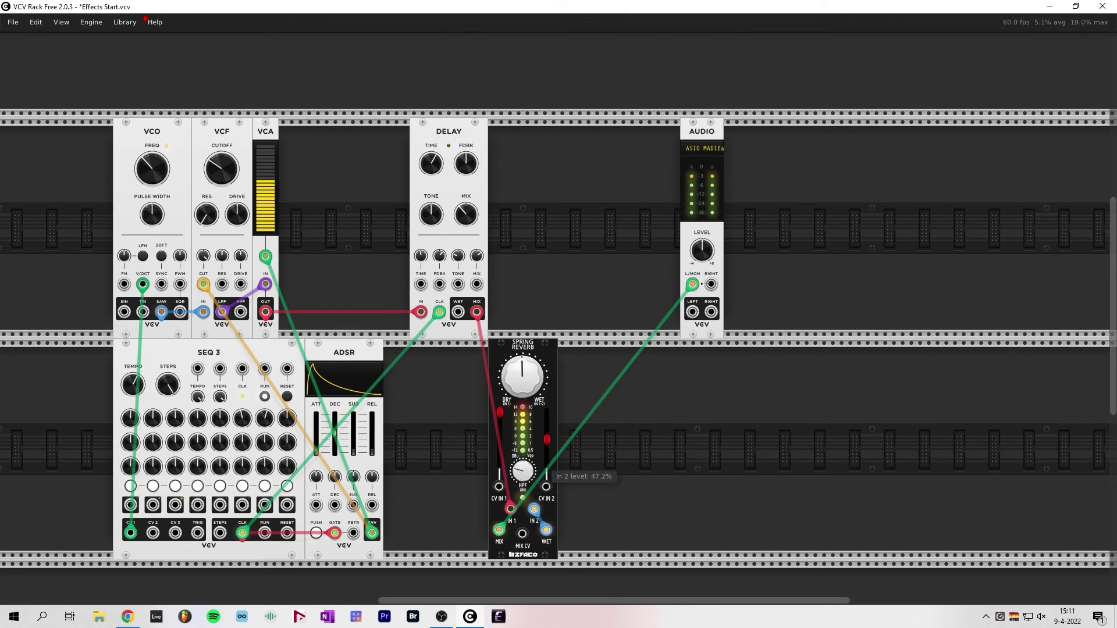
Step: Stop the sequencer and pull the reverb's In 2 level down to 0%
{"action": "left_click", "coordinate": [264, 396]}
{"action": "mouse_move", "coordinate": [549, 447]}
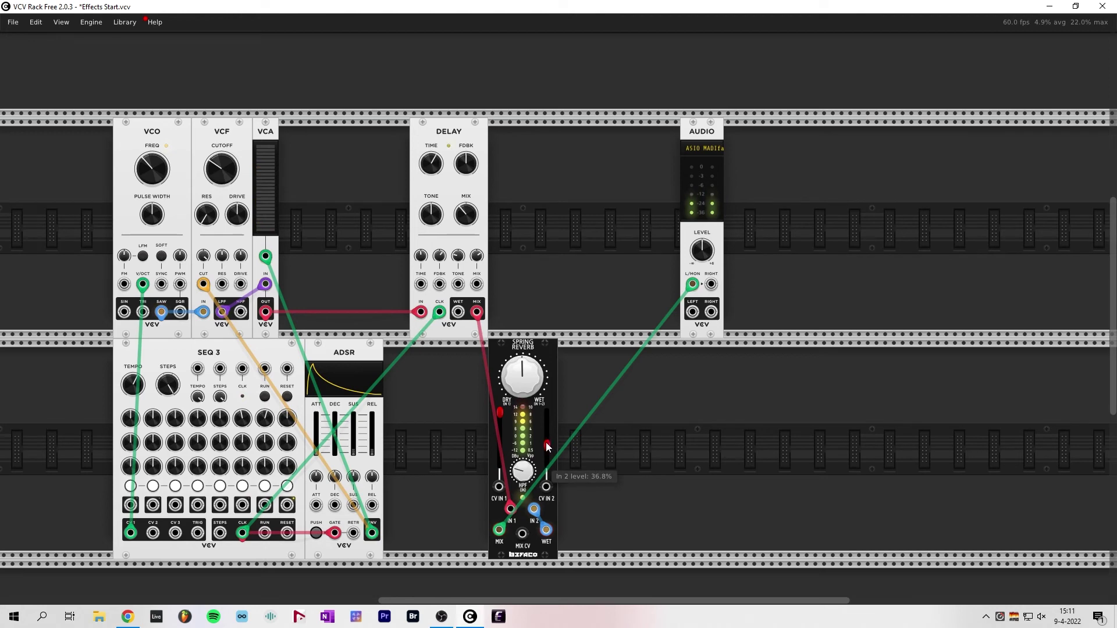
{"action": "left_click_drag", "start_coordinate": [548, 447], "coordinate": [547, 464]}
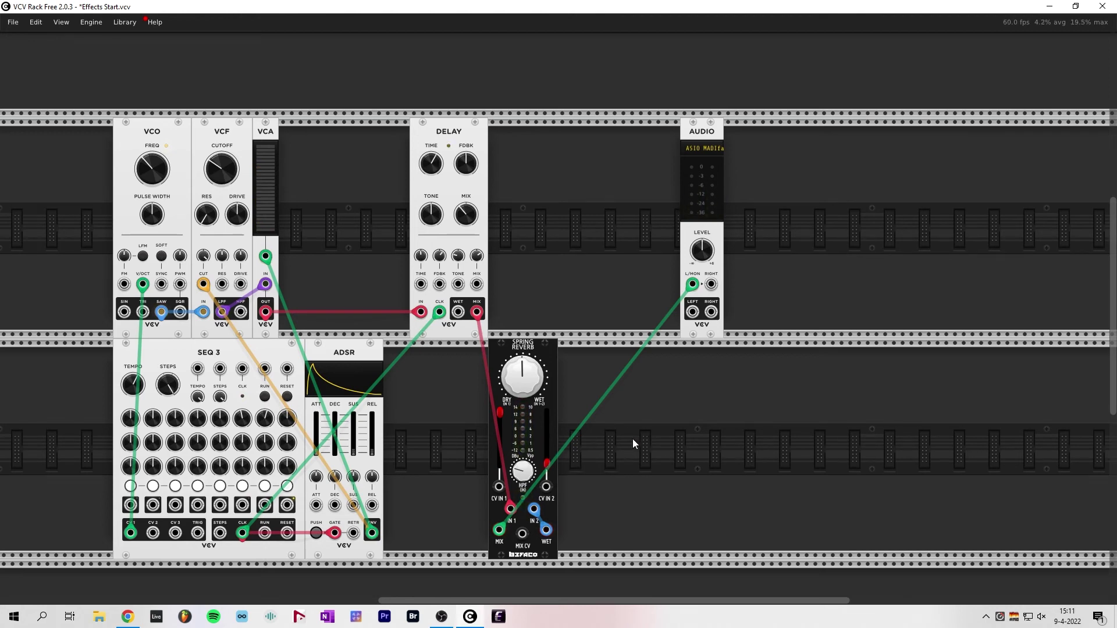
Step: Add a VCF filter module and remove the reverb's WET-to-In 2 feedback cable
{"action": "right_click", "coordinate": [620, 421]}
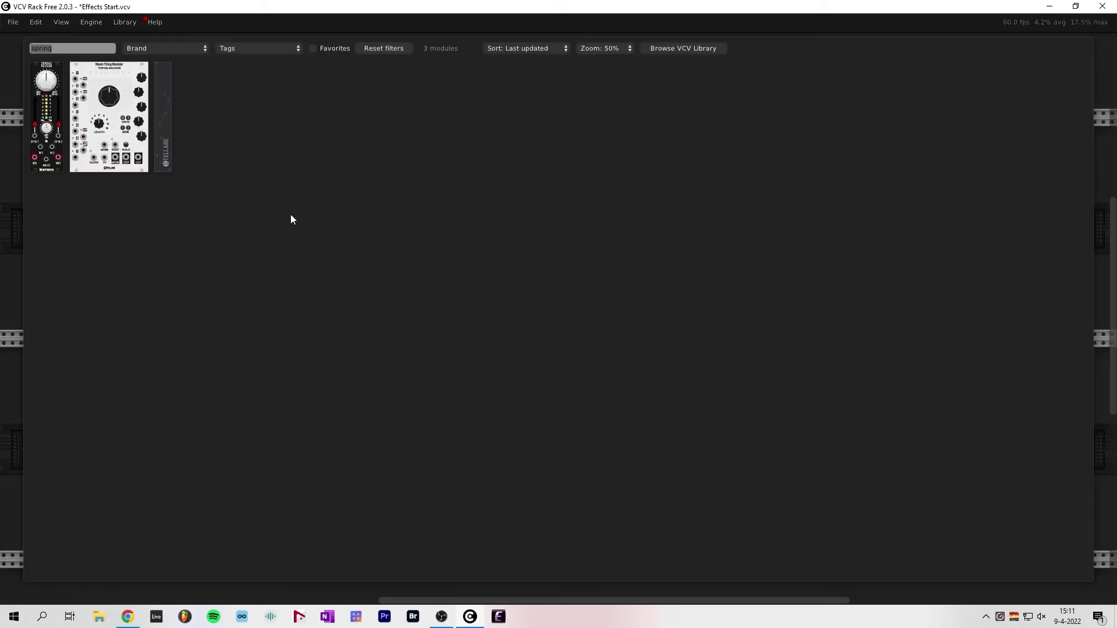
{"action": "type", "text": "filter"}
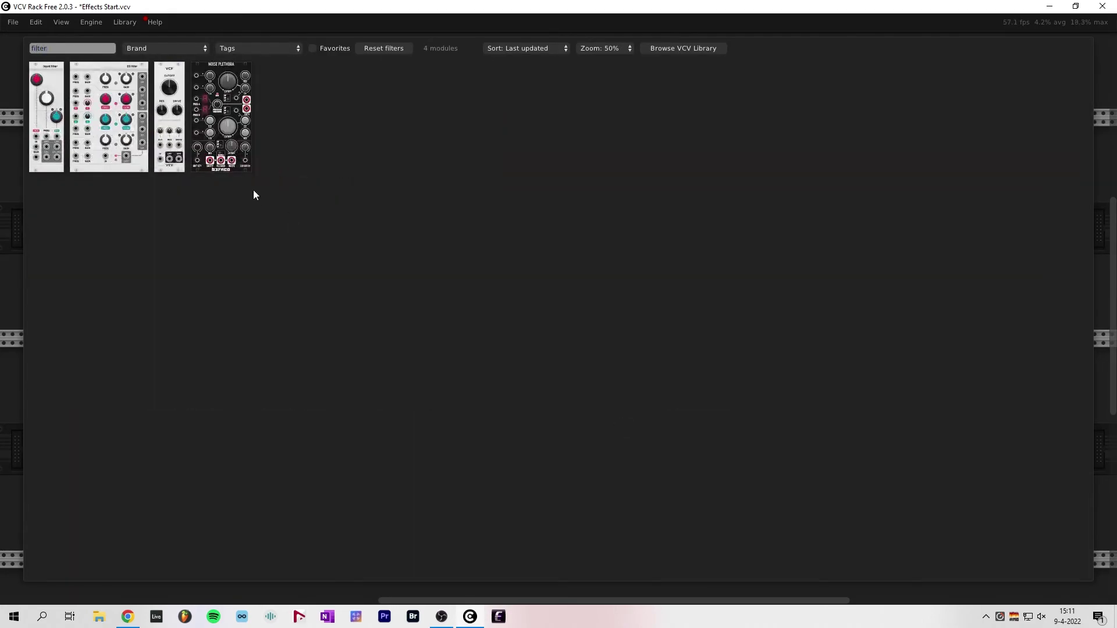
{"action": "key", "text": "Escape"}
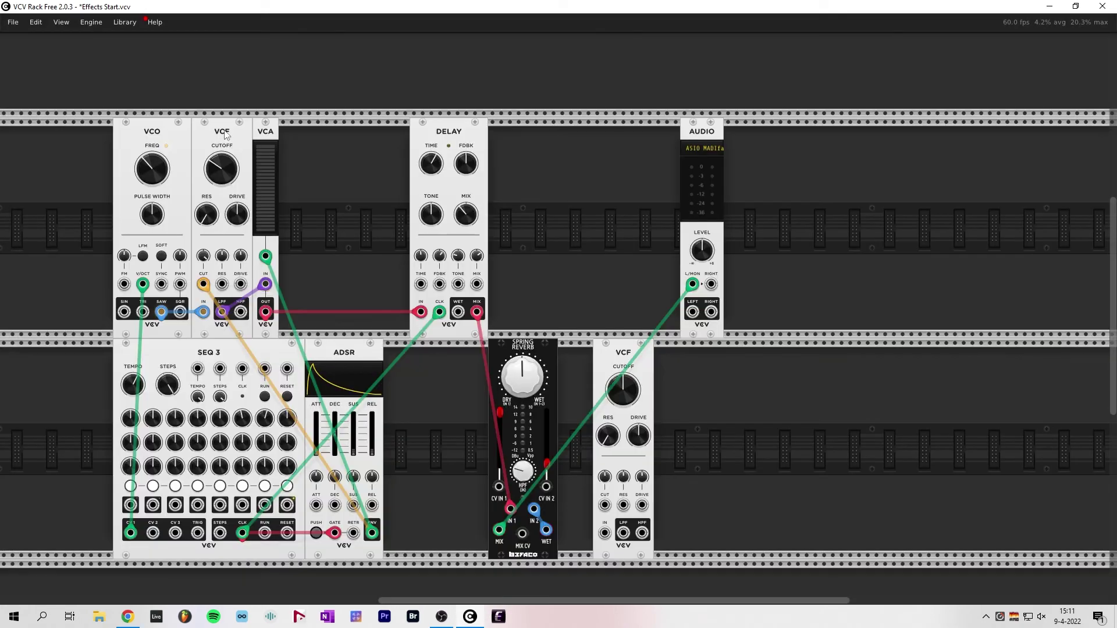
{"action": "right_click", "coordinate": [548, 530]}
{"action": "left_click", "coordinate": [587, 537]}
Step: Route reverb WET through the VCF's LPF into In 2, raise In 2 to about 60% and sweep cutoff
{"action": "left_click_drag", "start_coordinate": [549, 530], "coordinate": [604, 532]}
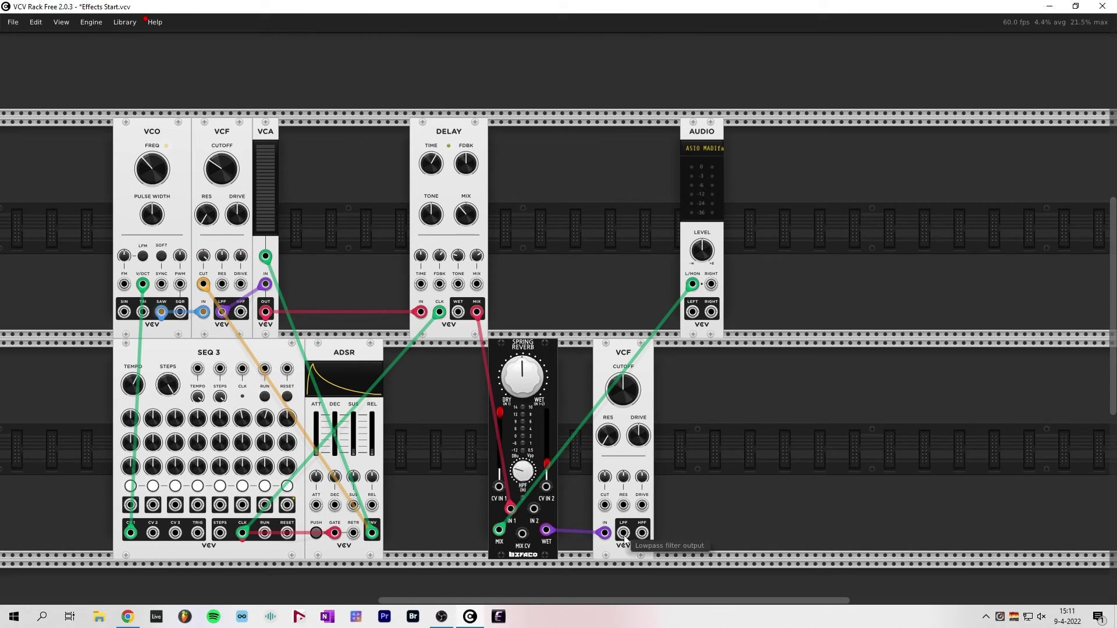
{"action": "left_click_drag", "start_coordinate": [623, 534], "coordinate": [541, 517]}
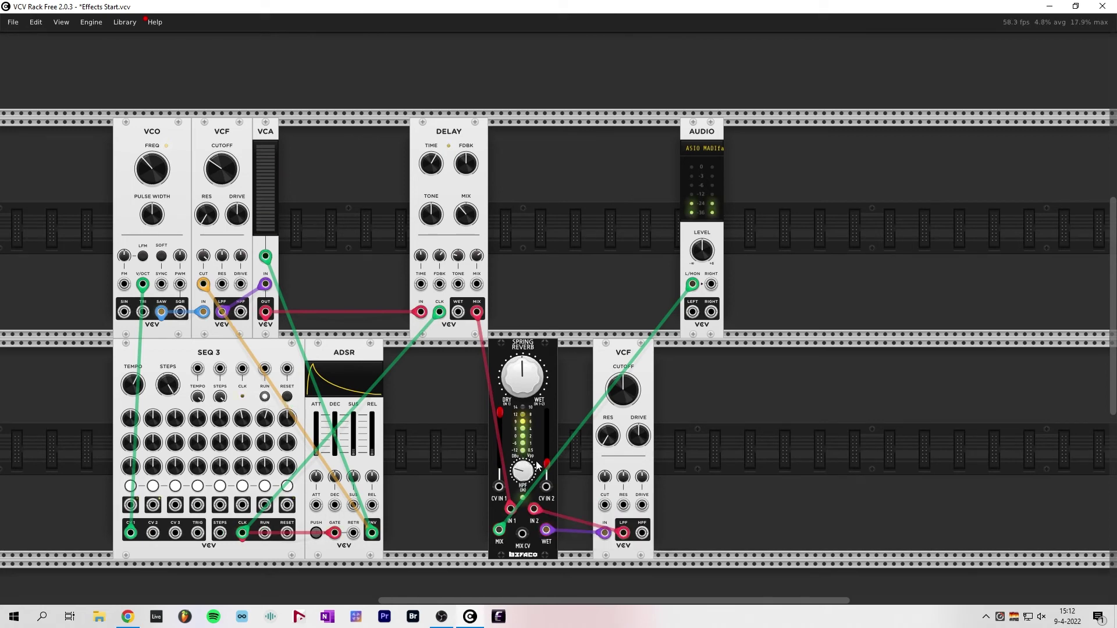
{"action": "mouse_move", "coordinate": [526, 474]}
{"action": "left_click_drag", "start_coordinate": [546, 463], "coordinate": [547, 432]}
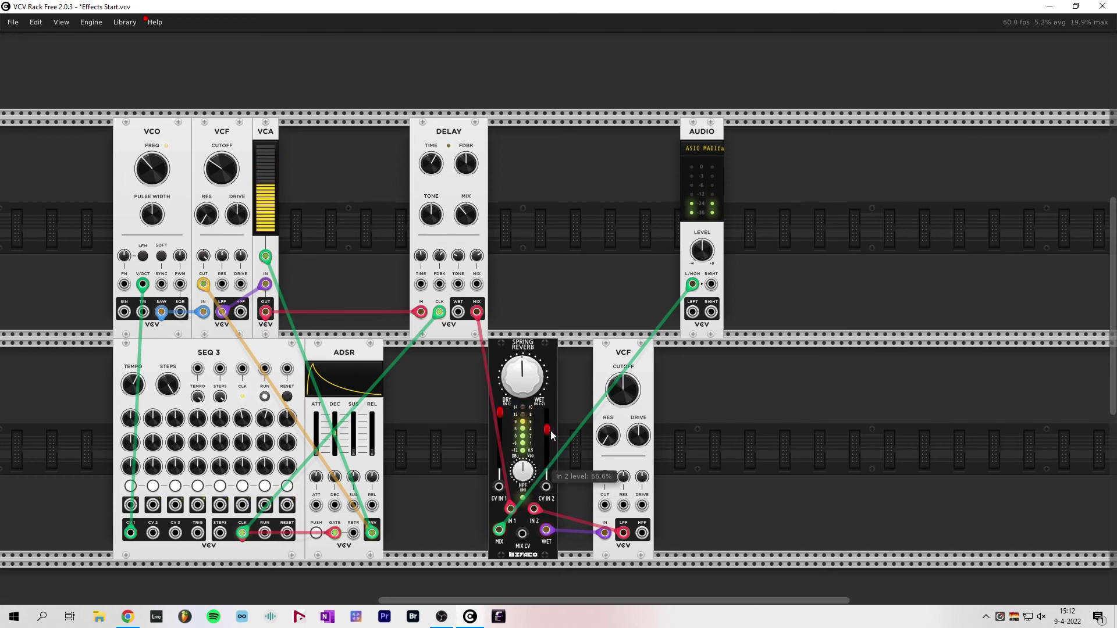
{"action": "left_click_drag", "start_coordinate": [623, 390], "coordinate": [622, 349]}
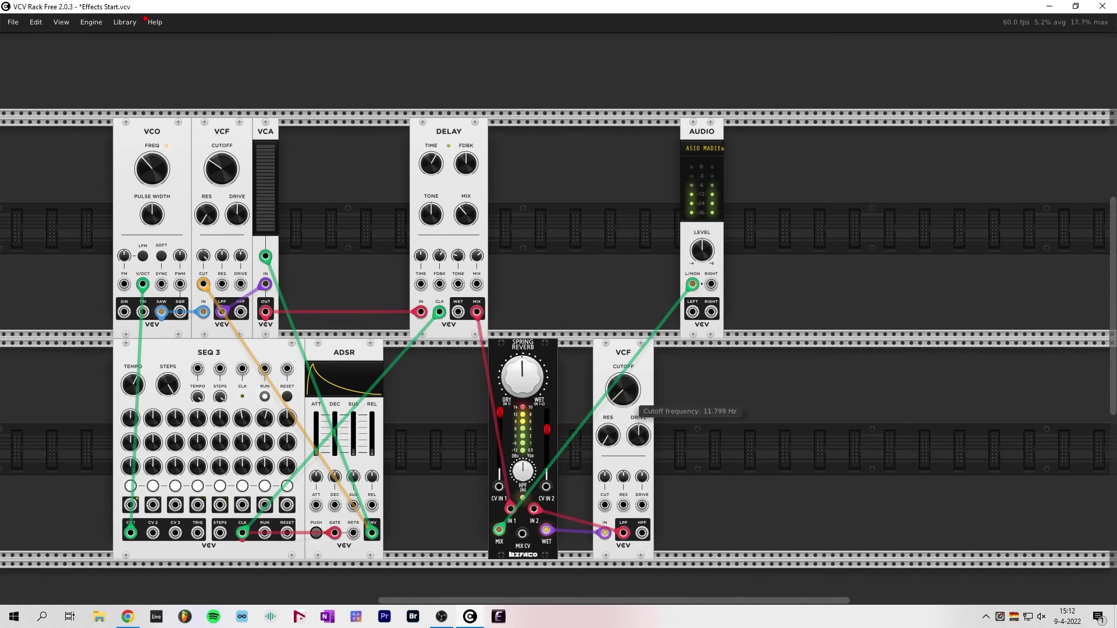
{"action": "left_click_drag", "start_coordinate": [622, 390], "coordinate": [622, 425]}
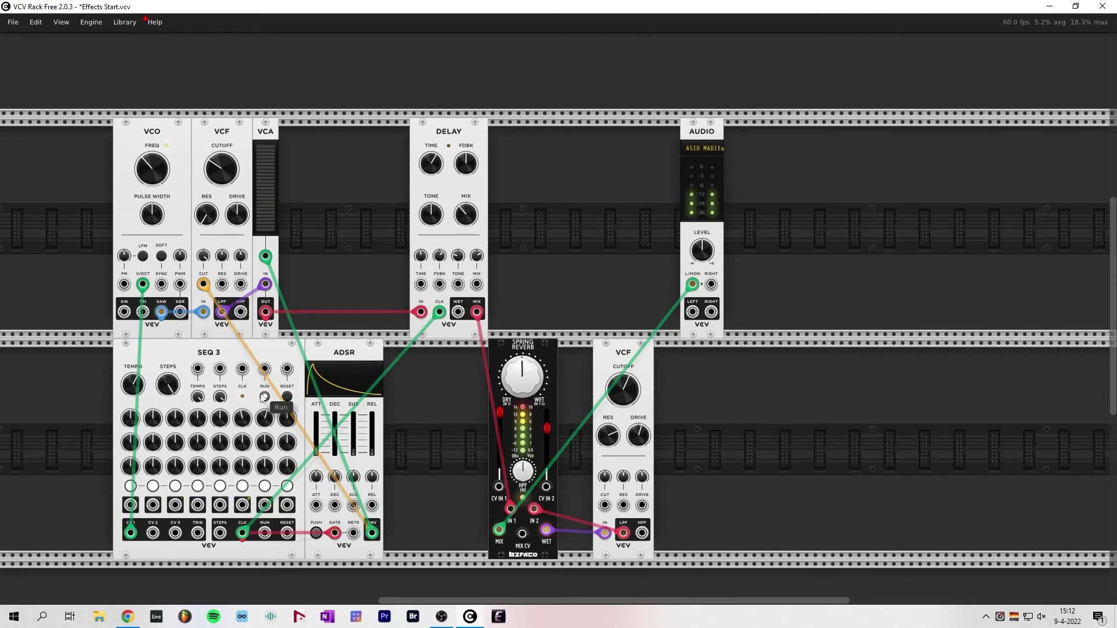
Step: Turn the wet-loop VCF's Cutoff knob up toward about 675 Hz
{"action": "mouse_move", "coordinate": [623, 390]}
{"action": "left_mouse_down"}
{"action": "mouse_move", "coordinate": [622, 402]}
{"action": "mouse_move", "coordinate": [623, 390]}
{"action": "left_mouse_up"}
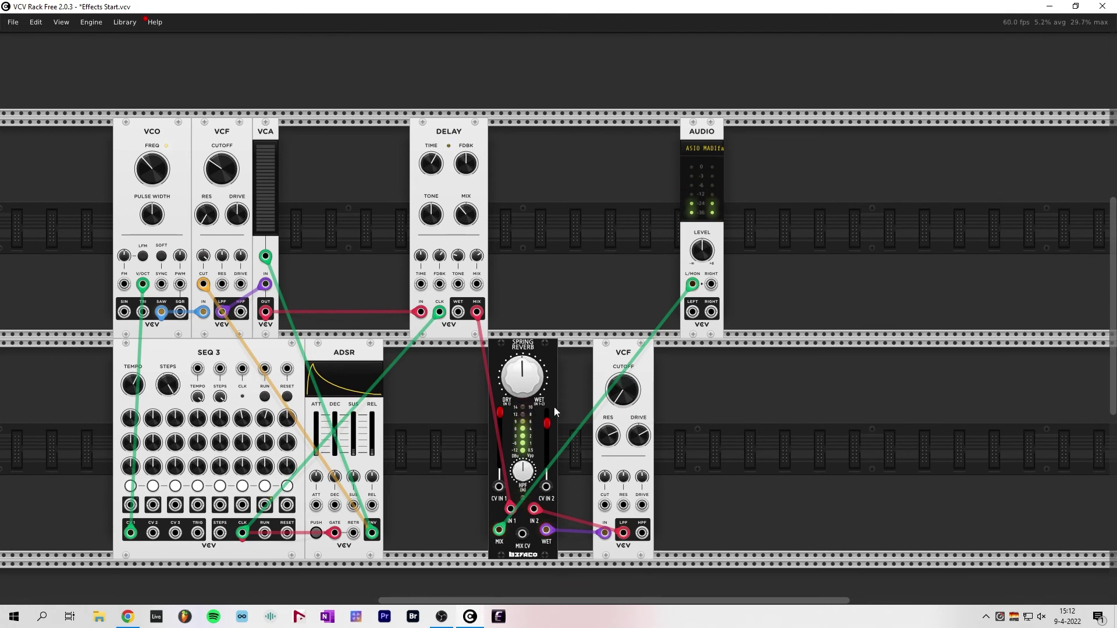
Step: Add an LFO module from the module browser, placing it beside the lower wet-loop VCF
{"action": "right_click", "coordinate": [707, 384]}
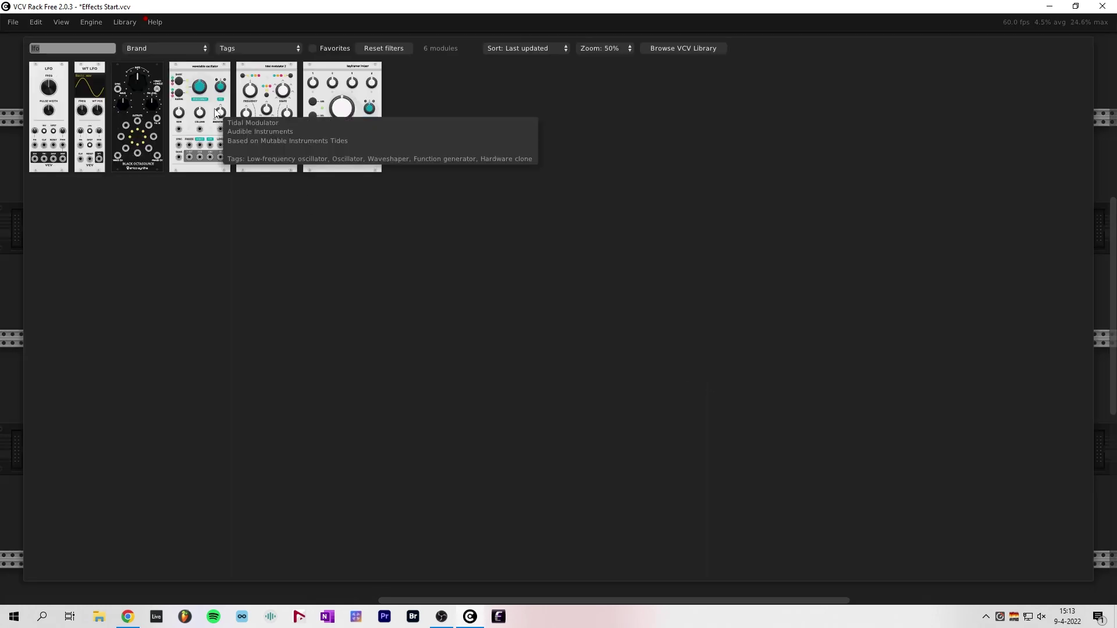
{"action": "left_click_drag", "start_coordinate": [58, 96], "coordinate": [547, 493]}
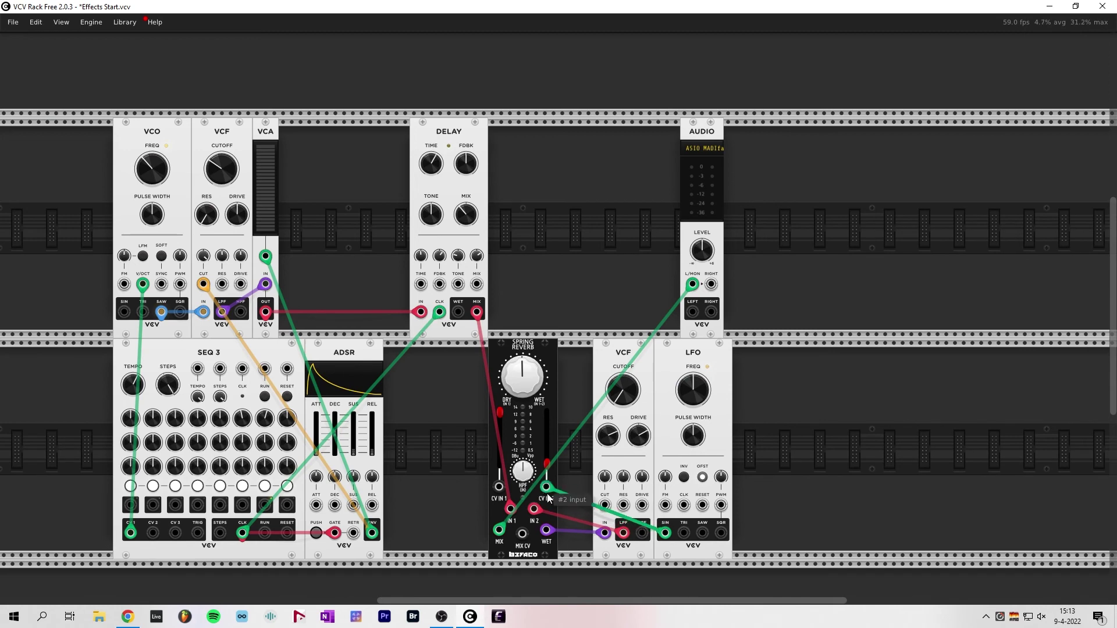